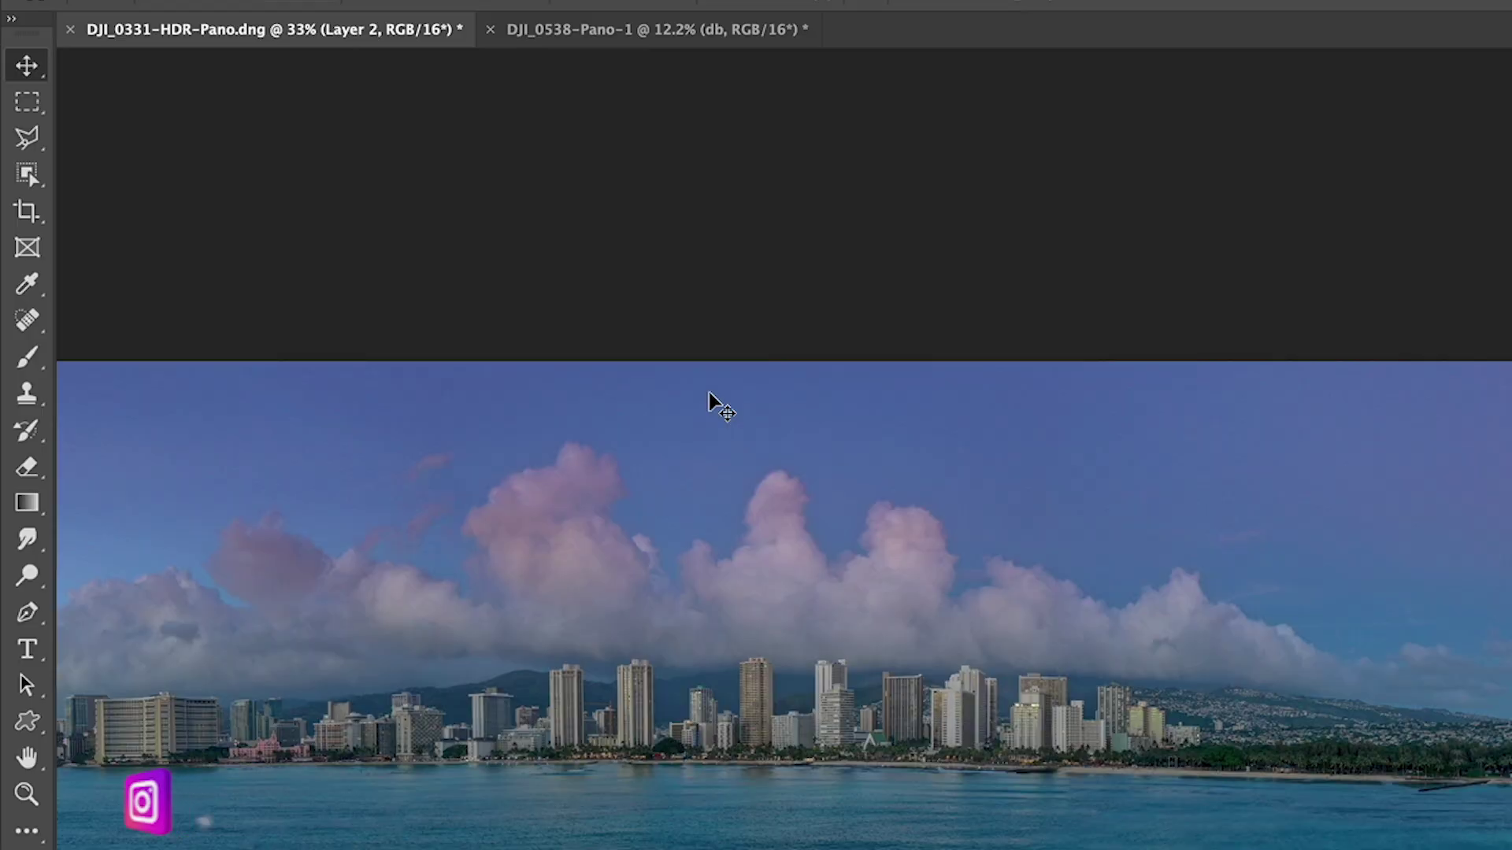
Step: Float the toolbar over the canvas and arrange its tools in two columns
{"action": "left_click", "coordinate": [12, 22]}
{"action": "left_click", "coordinate": [12, 22]}
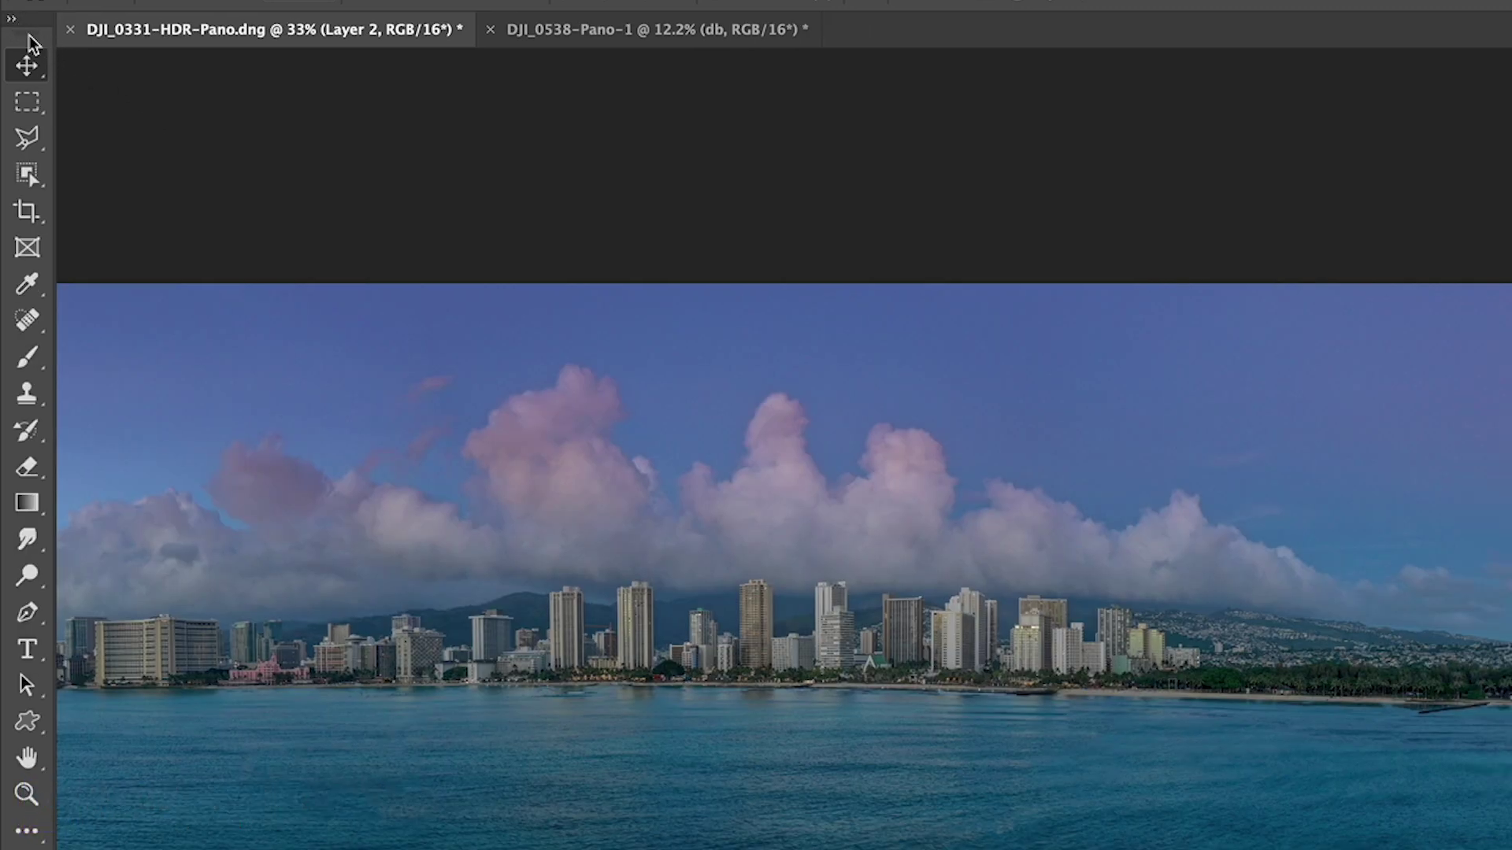
{"action": "left_click_drag", "start_coordinate": [30, 43], "coordinate": [142, 121]}
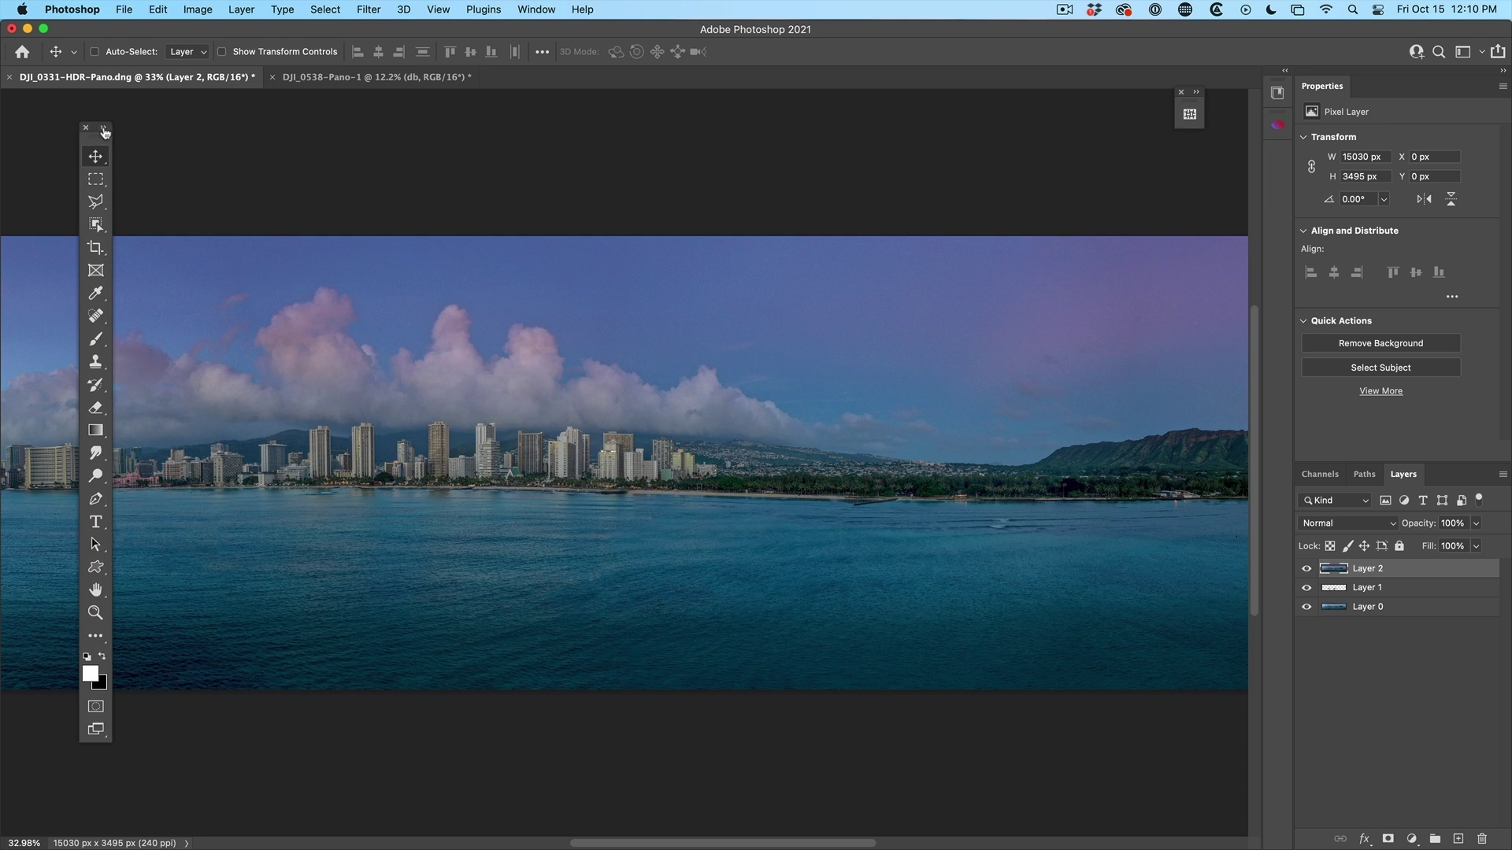
{"action": "left_click", "coordinate": [104, 128]}
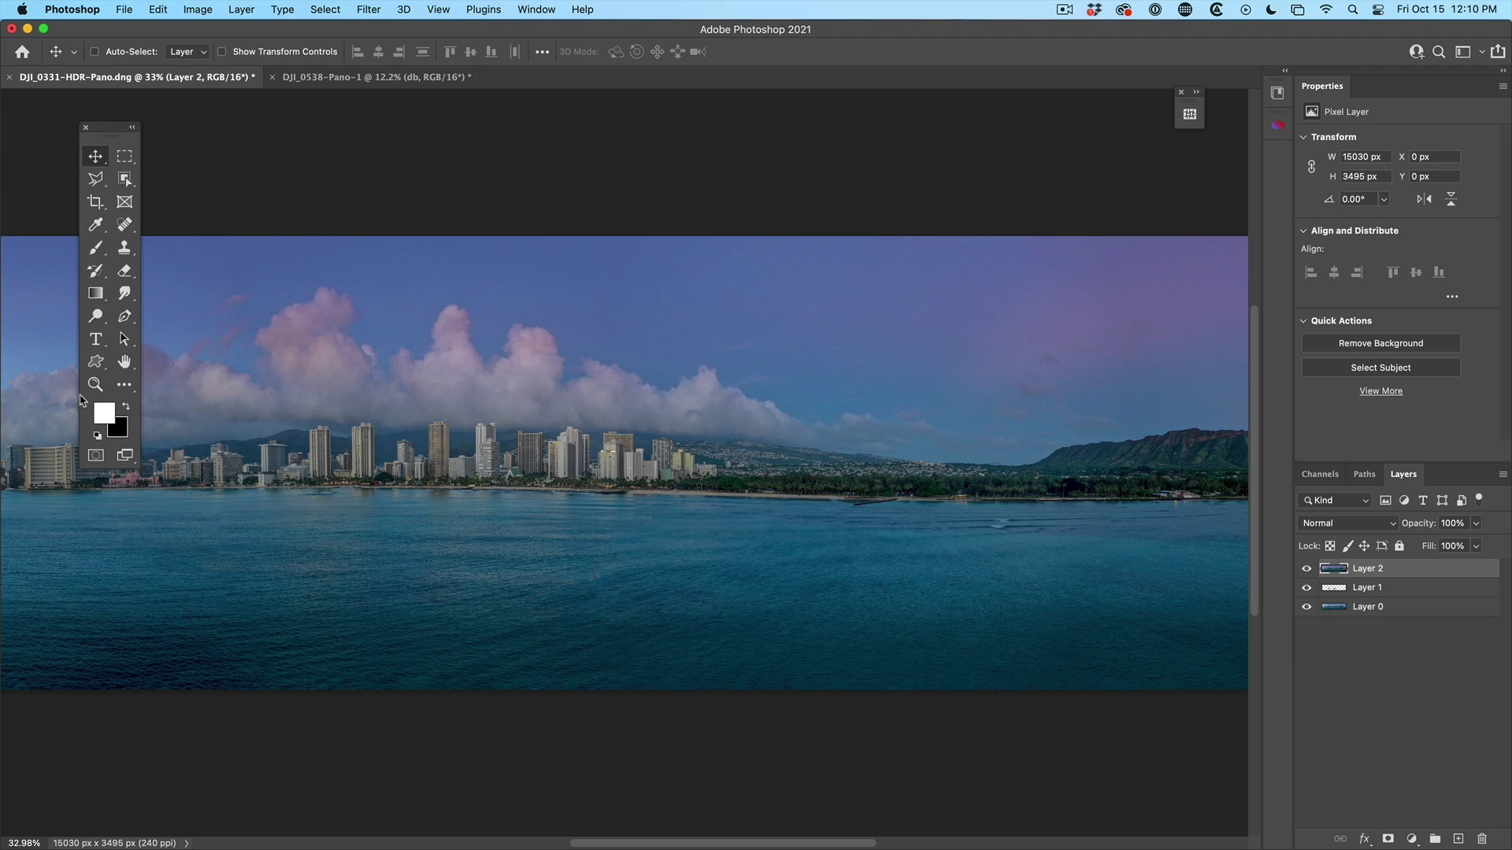
Step: View the Waikiki panorama at 100%, then fit the whole image in the window
{"action": "double_click", "coordinate": [95, 386]}
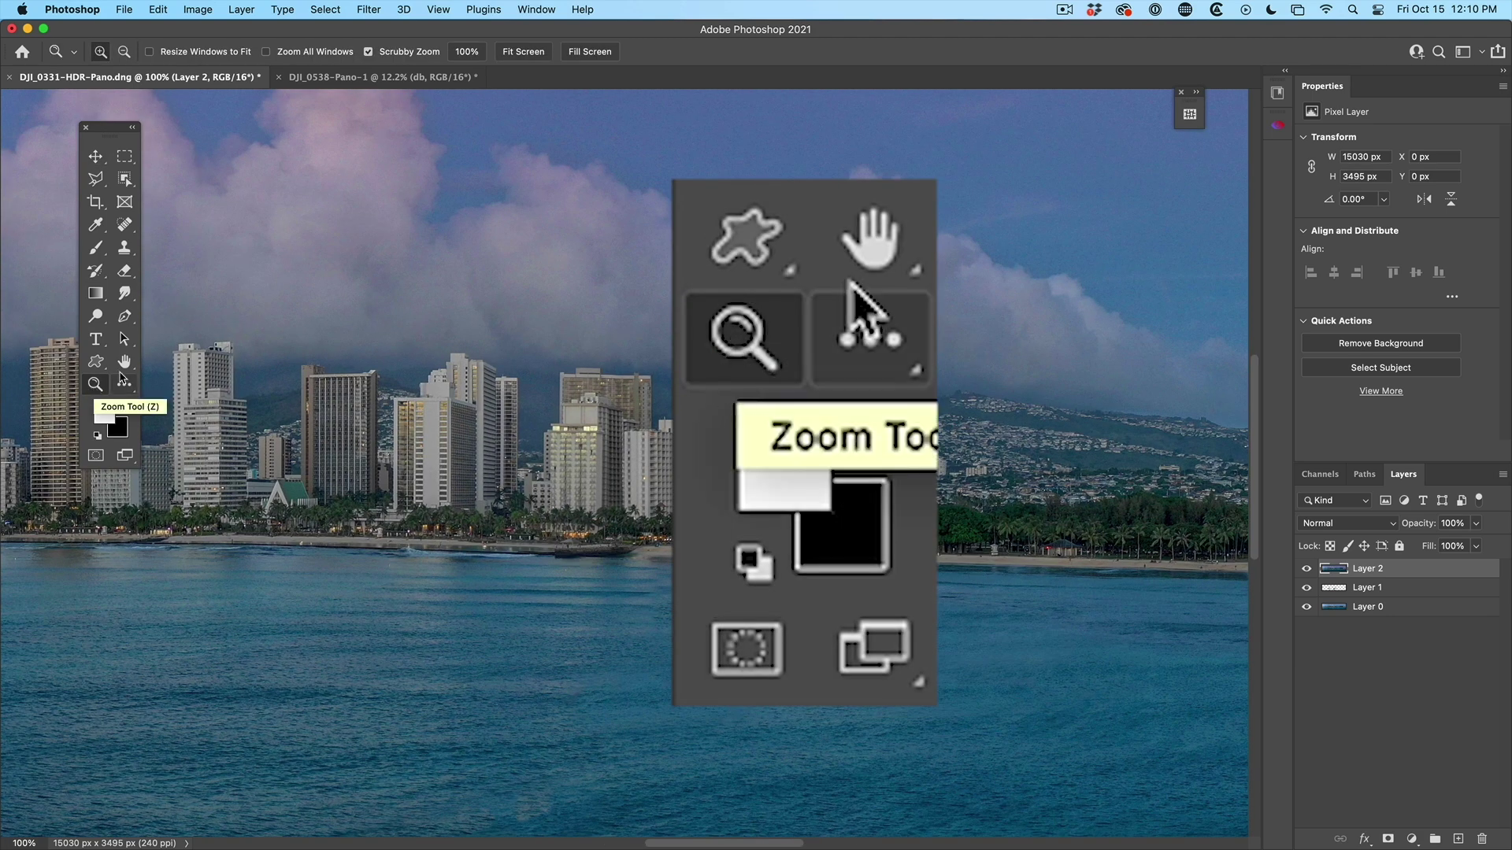
{"action": "double_click", "coordinate": [124, 363]}
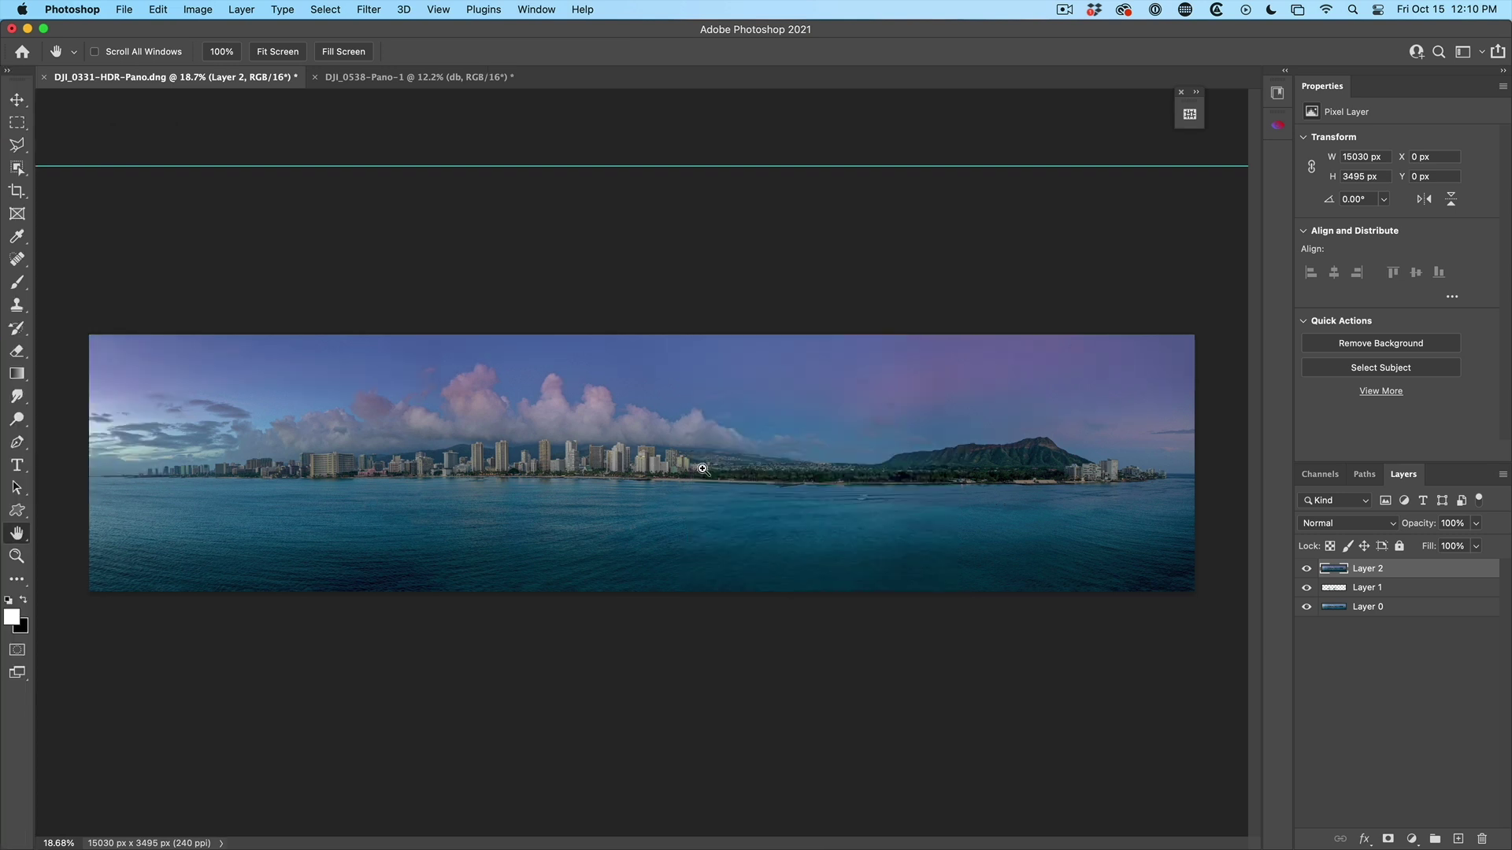
{"action": "scroll", "coordinate": [703, 470], "scroll_direction": "up", "scroll_amount": 2}
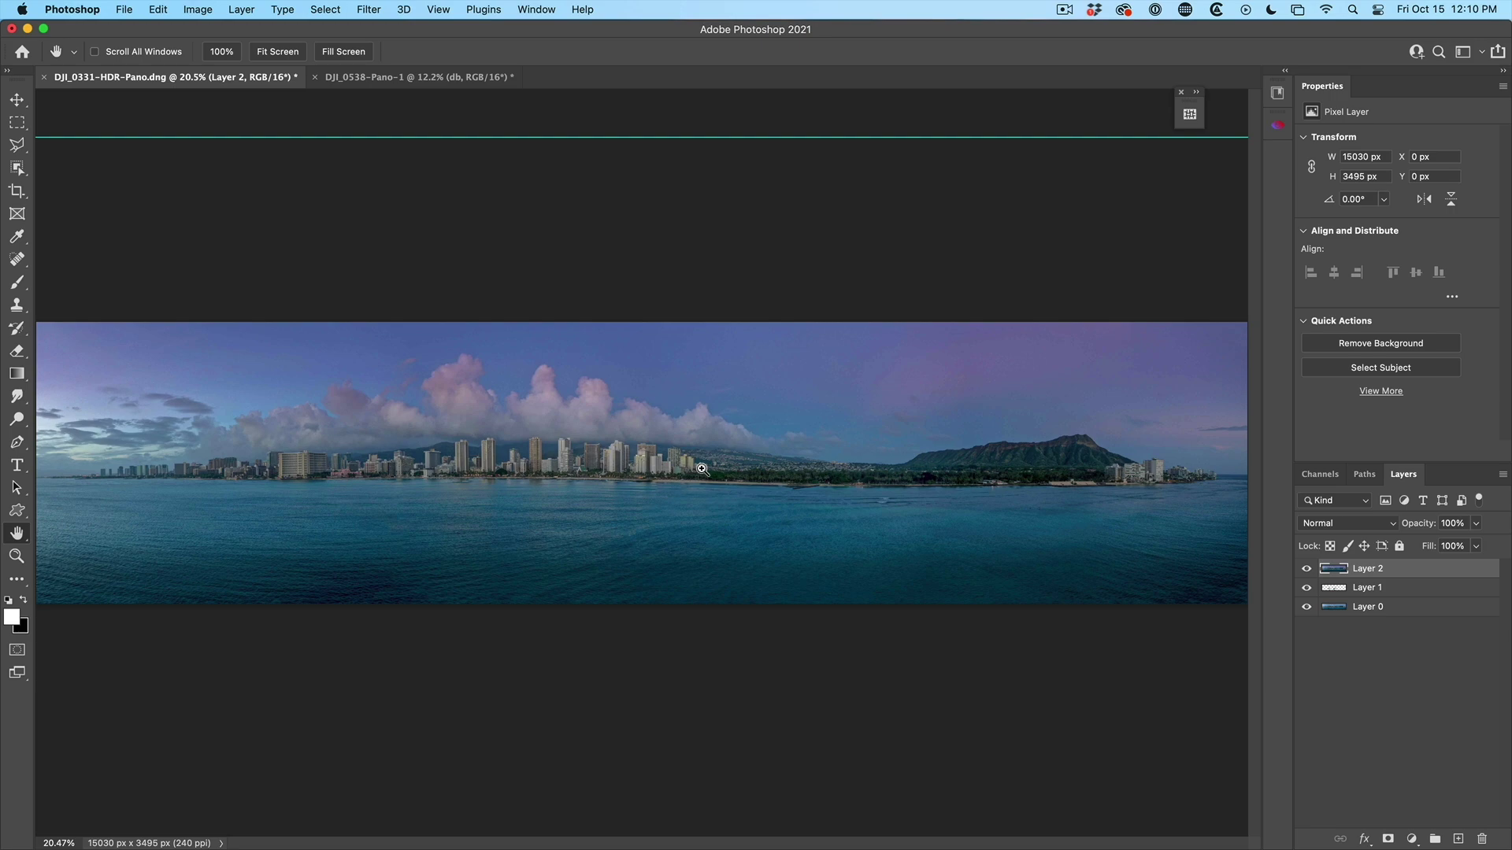
{"action": "scroll", "coordinate": [703, 469], "scroll_direction": "up", "scroll_amount": 5}
{"action": "scroll", "coordinate": [703, 470], "scroll_direction": "down", "scroll_amount": 5}
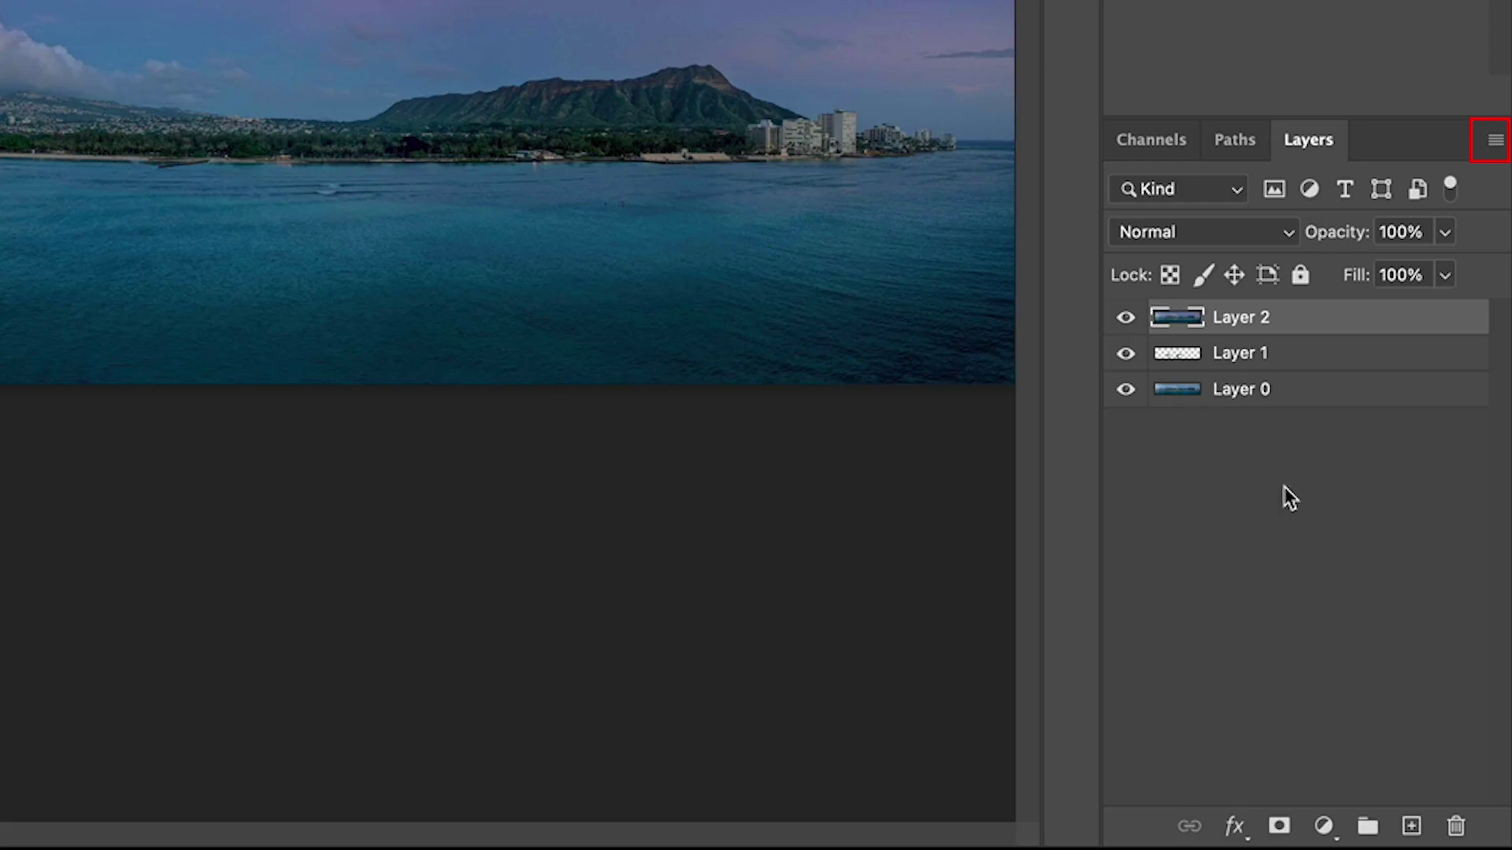
Step: Set the largest Thumbnail Size in the Layers Panel Options
{"action": "left_click", "coordinate": [1496, 144]}
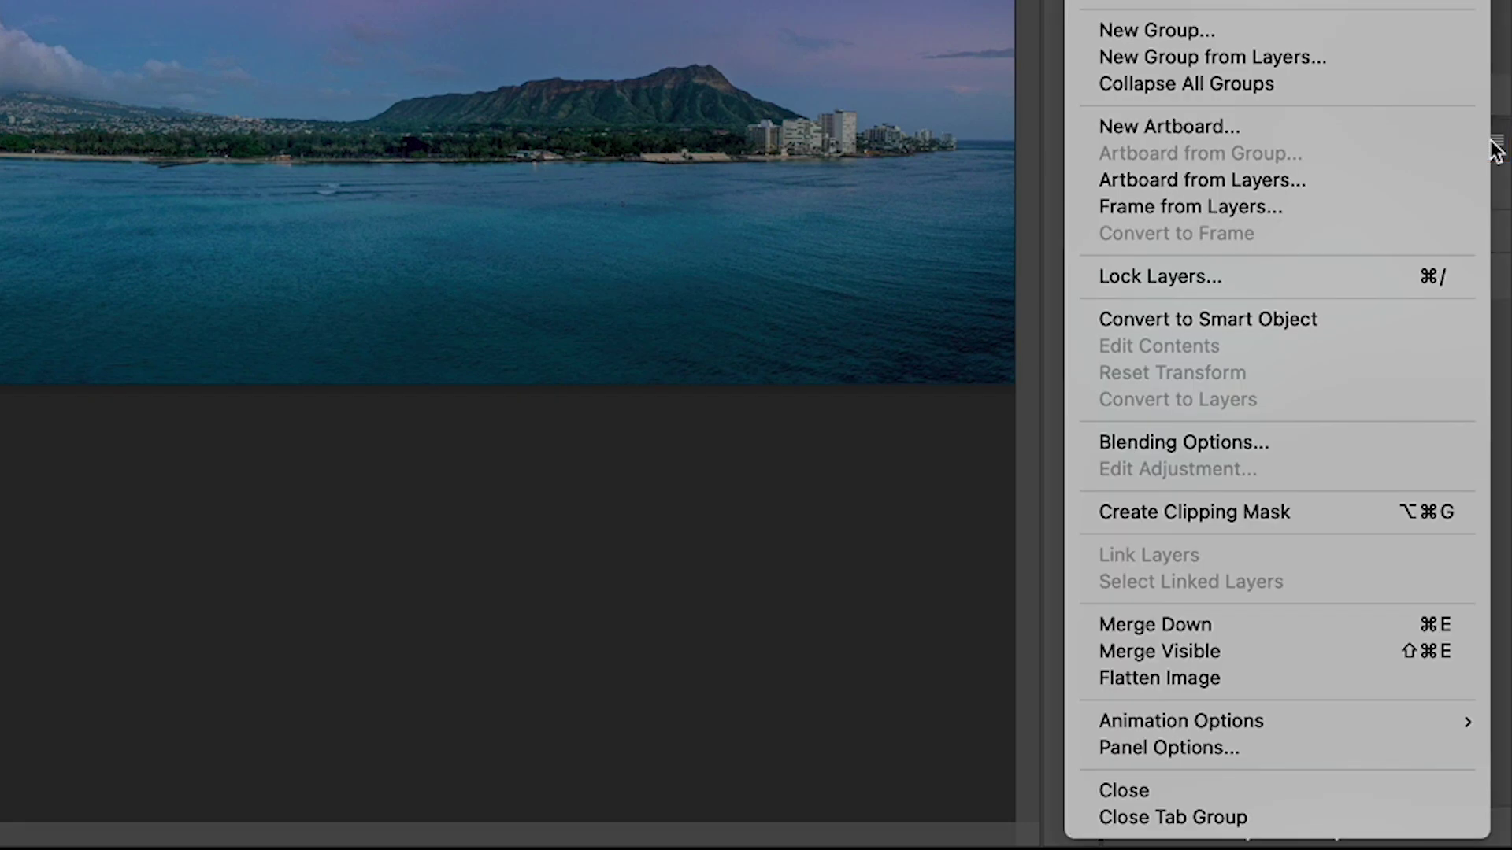
{"action": "left_click", "coordinate": [1203, 749]}
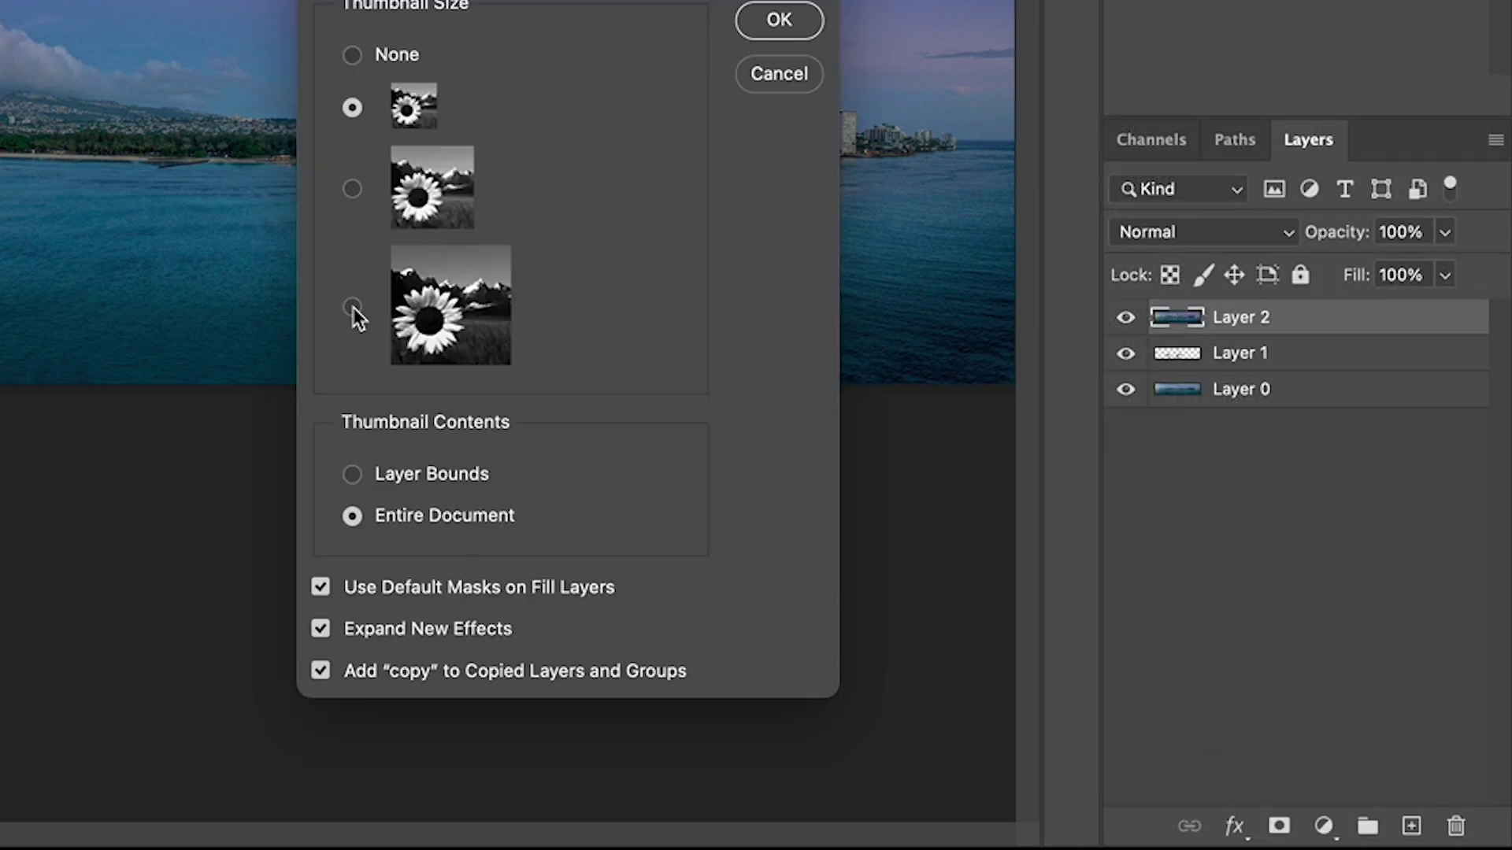
{"action": "left_click", "coordinate": [353, 309]}
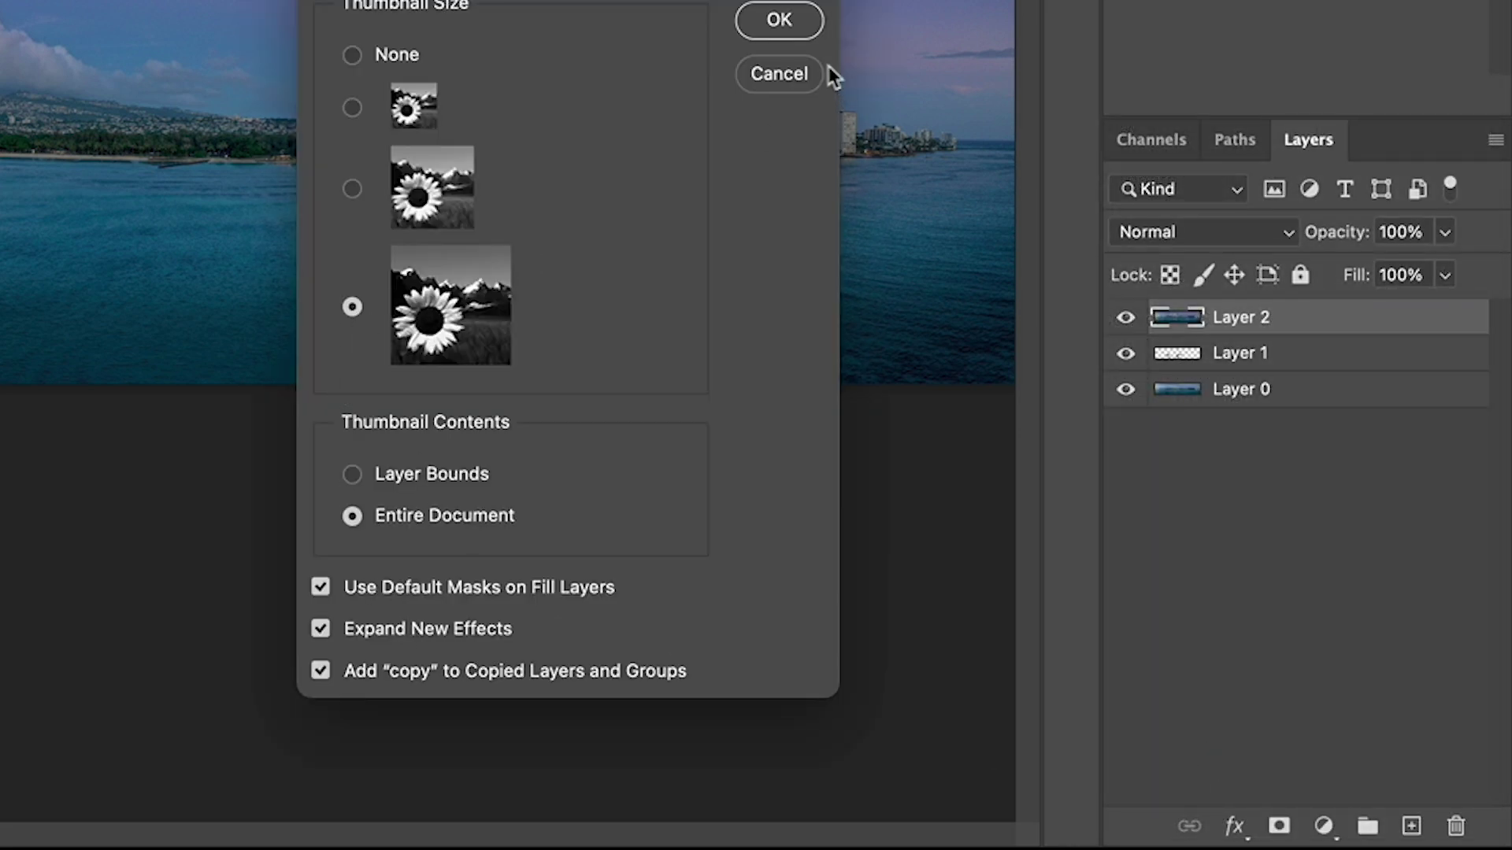
{"action": "left_click", "coordinate": [784, 20]}
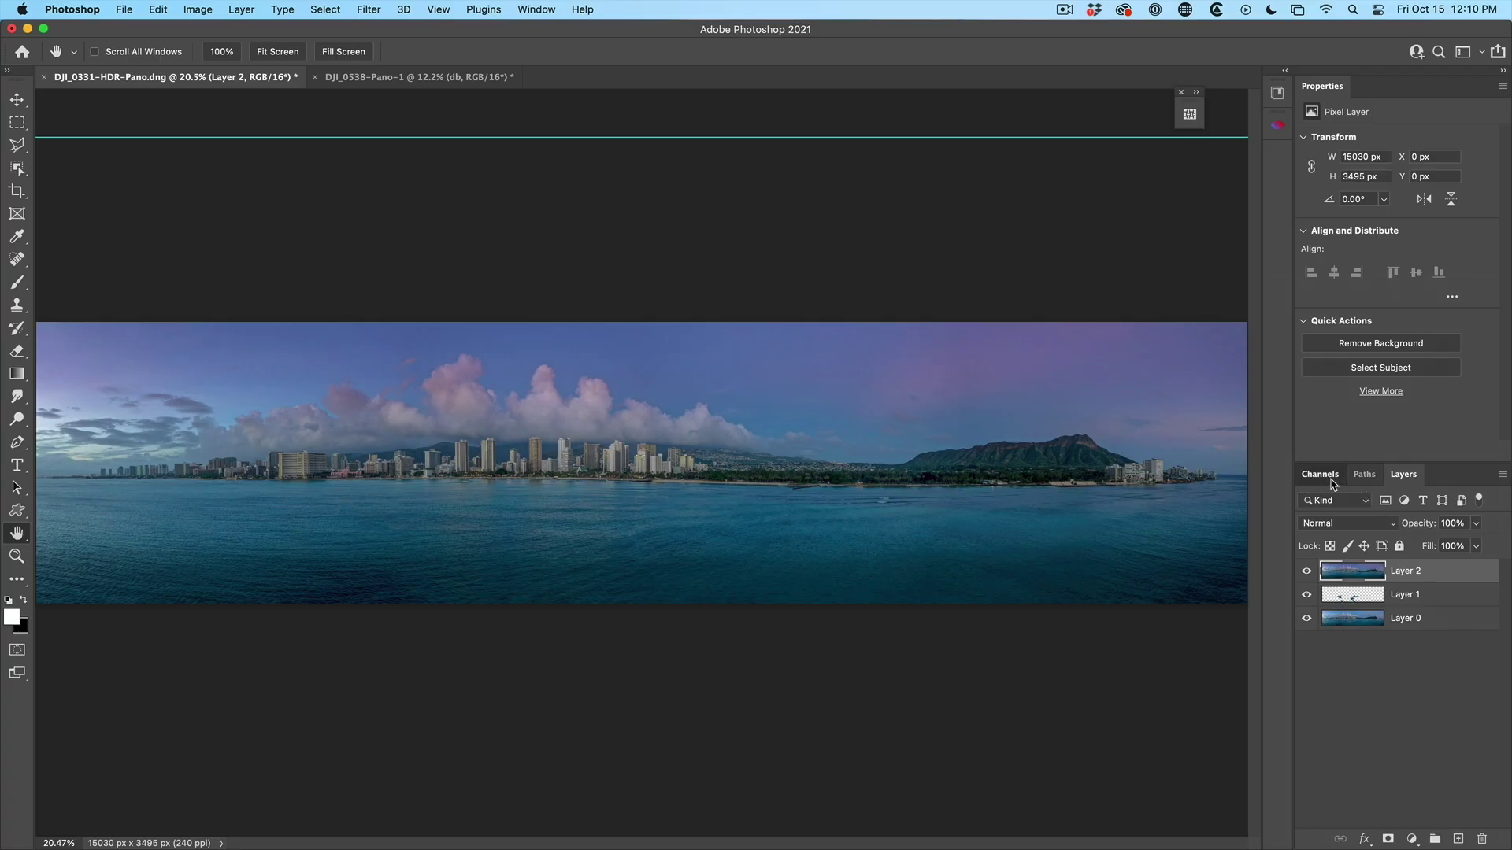
Step: In the Channels panel, view the Green and Blue channels, then the RGB composite
{"action": "left_click", "coordinate": [1331, 482]}
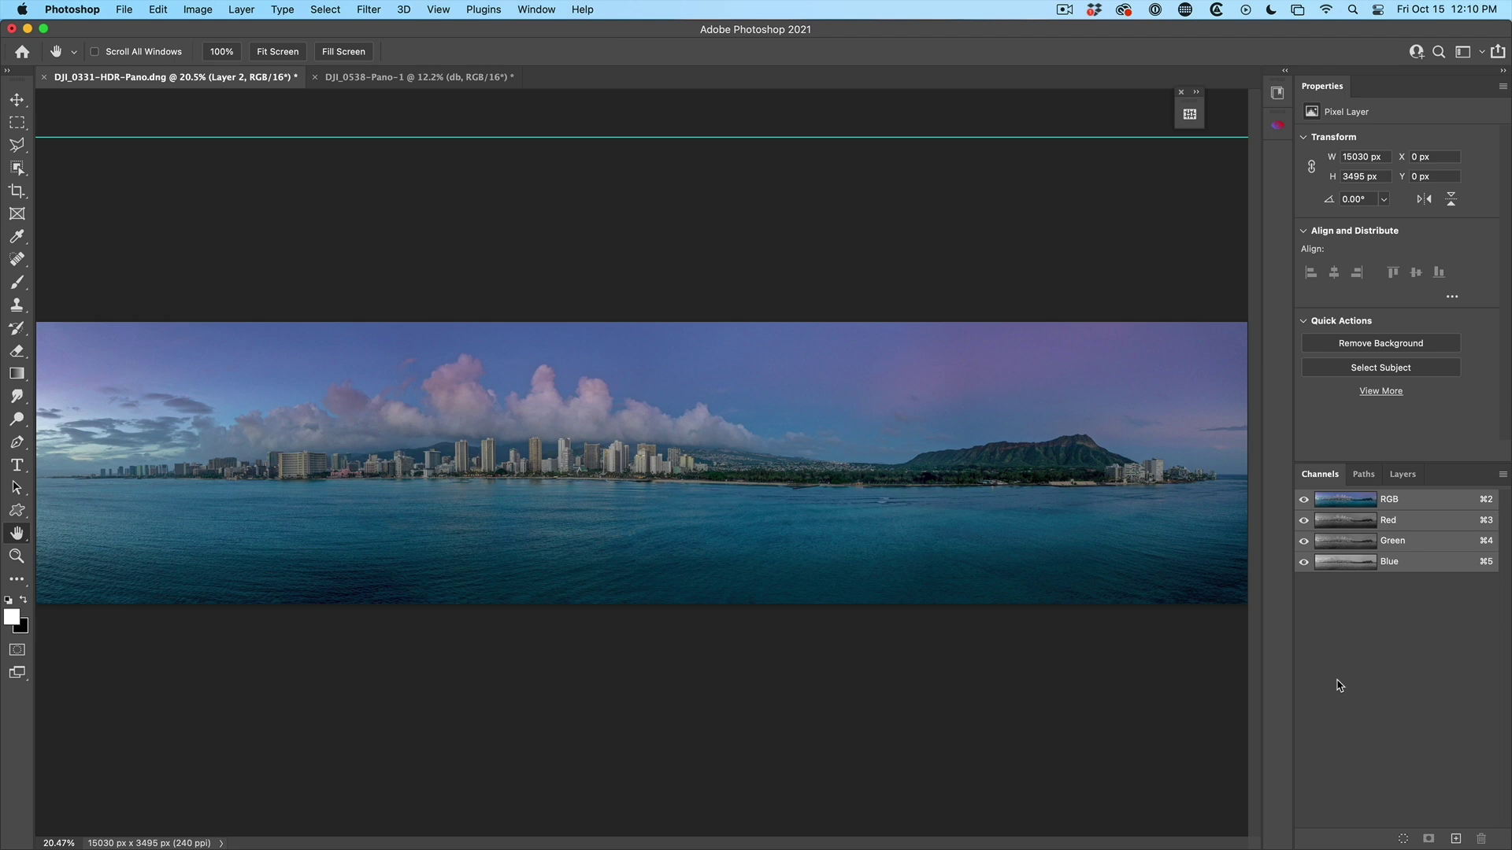
{"action": "left_click", "coordinate": [1408, 538]}
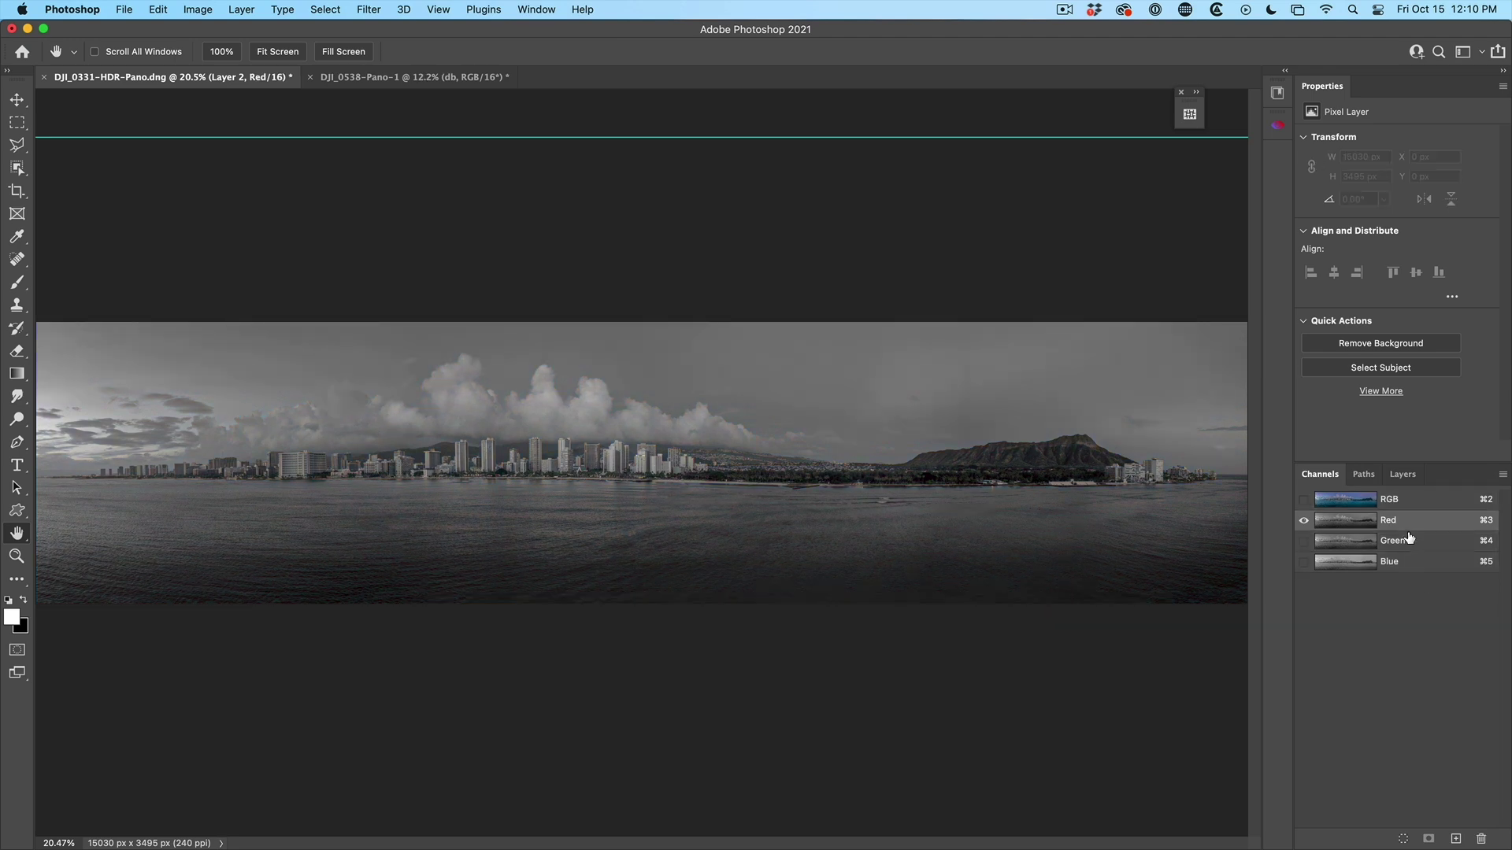
{"action": "left_click", "coordinate": [1407, 559]}
{"action": "left_click", "coordinate": [1411, 501]}
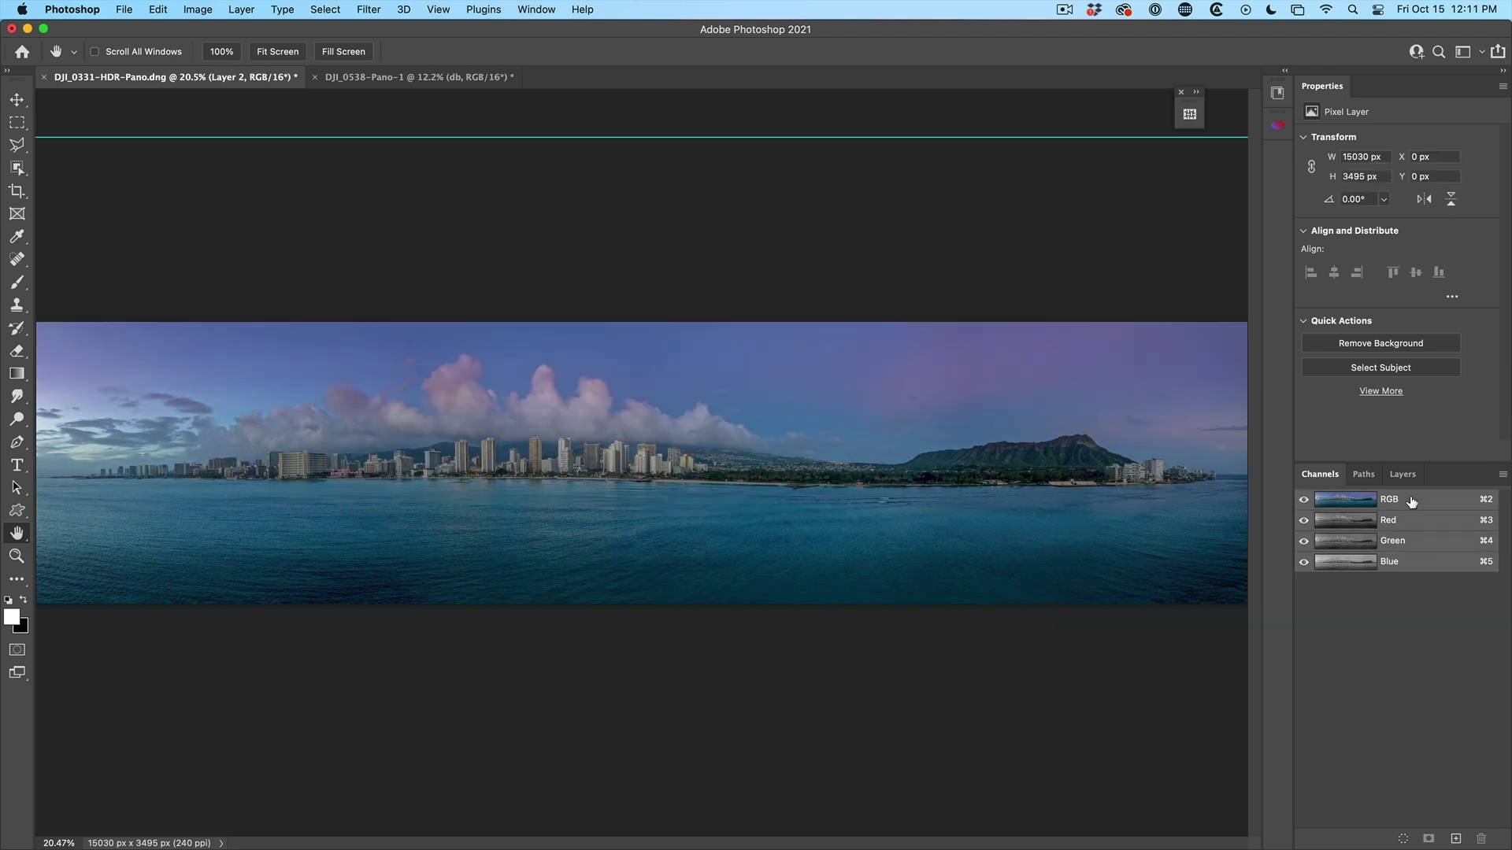
Step: Open the Interface page of Photoshop Preferences
{"action": "left_click", "coordinate": [94, 8]}
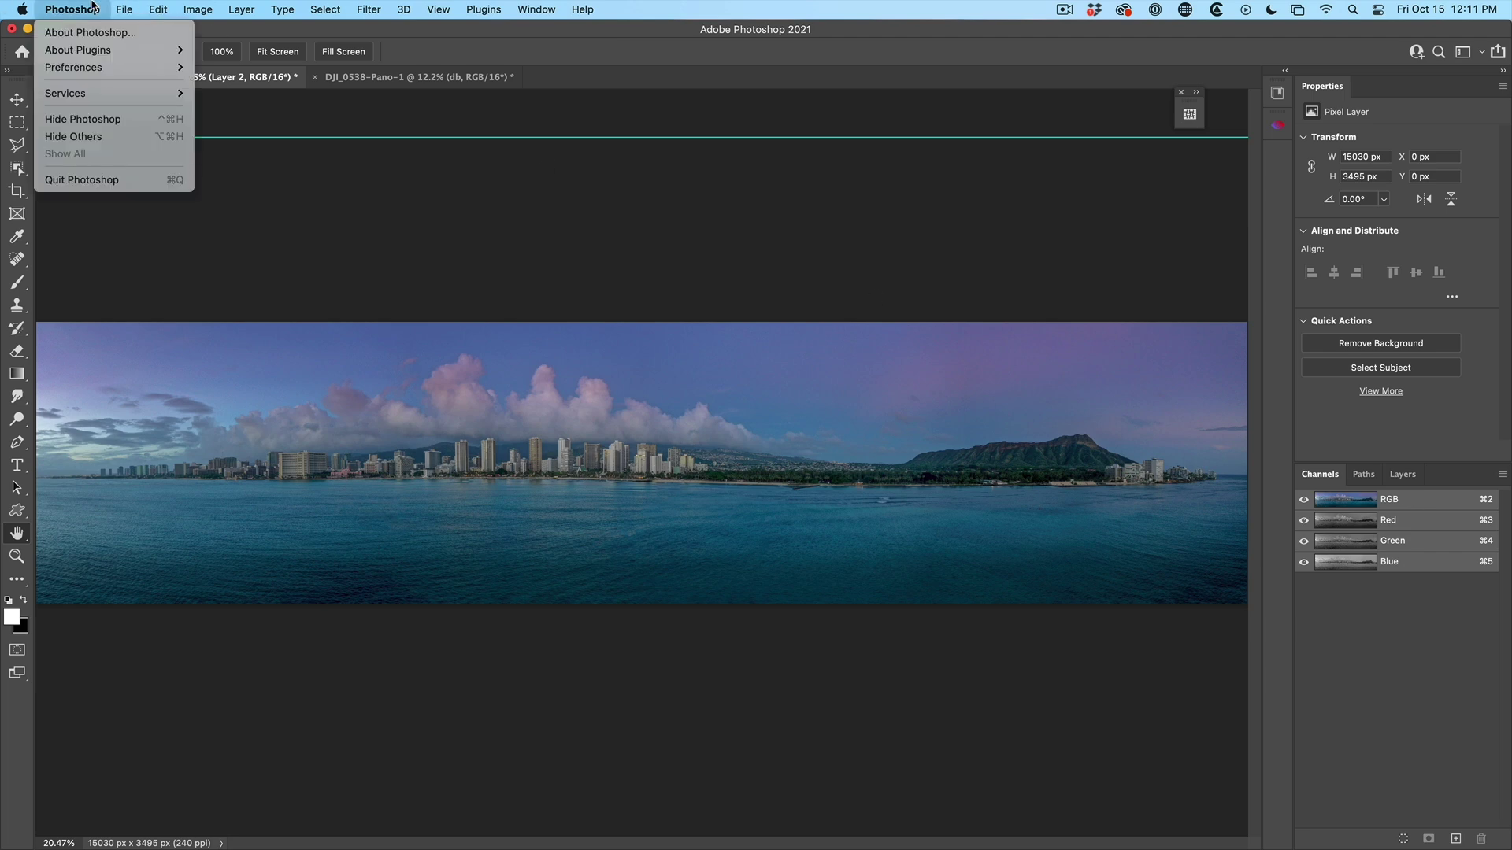
{"action": "mouse_move", "coordinate": [63, 68]}
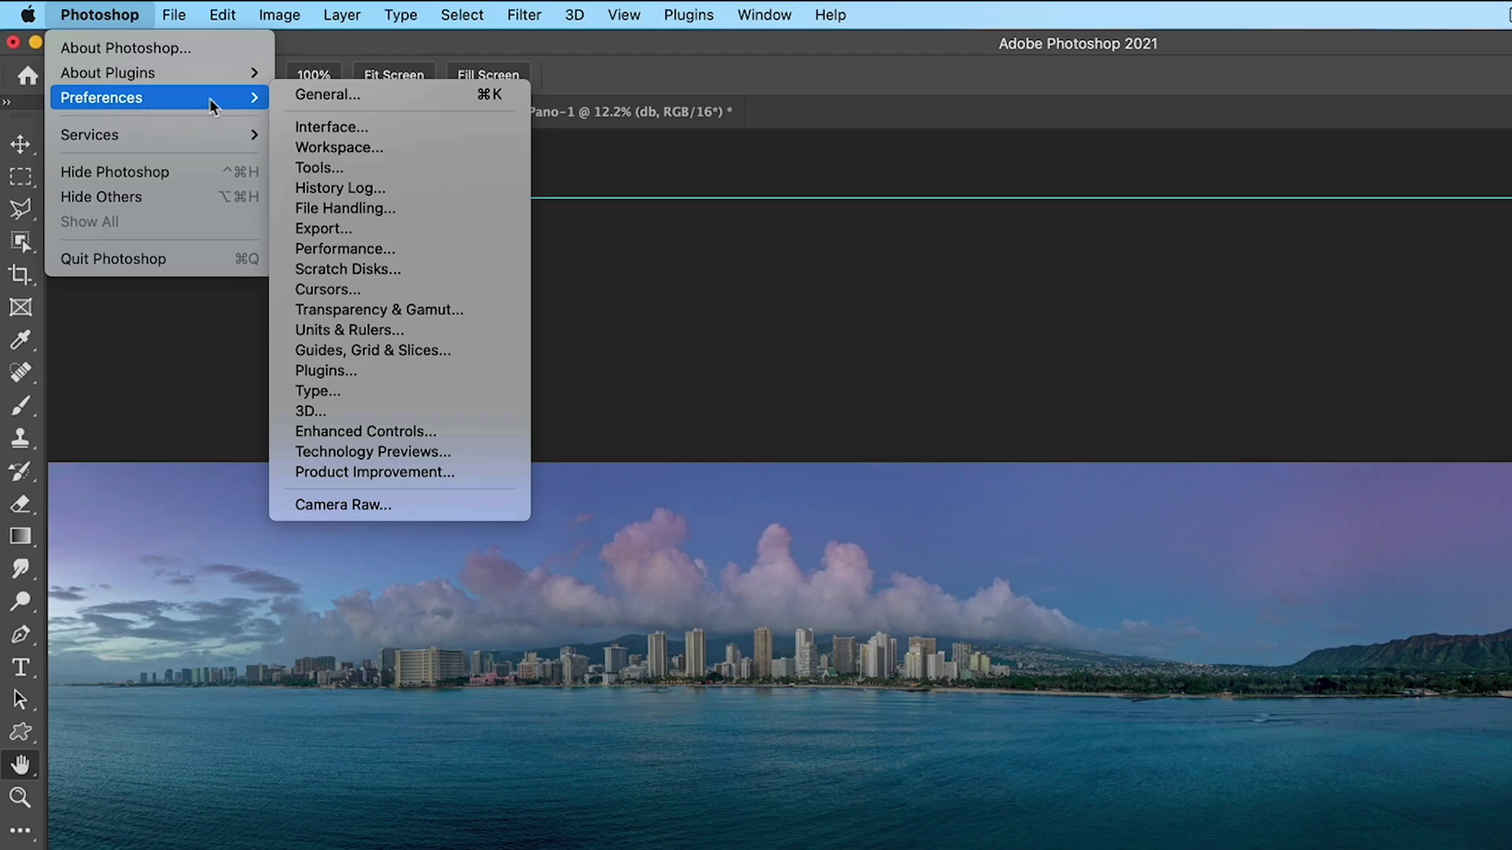
{"action": "left_click", "coordinate": [385, 127]}
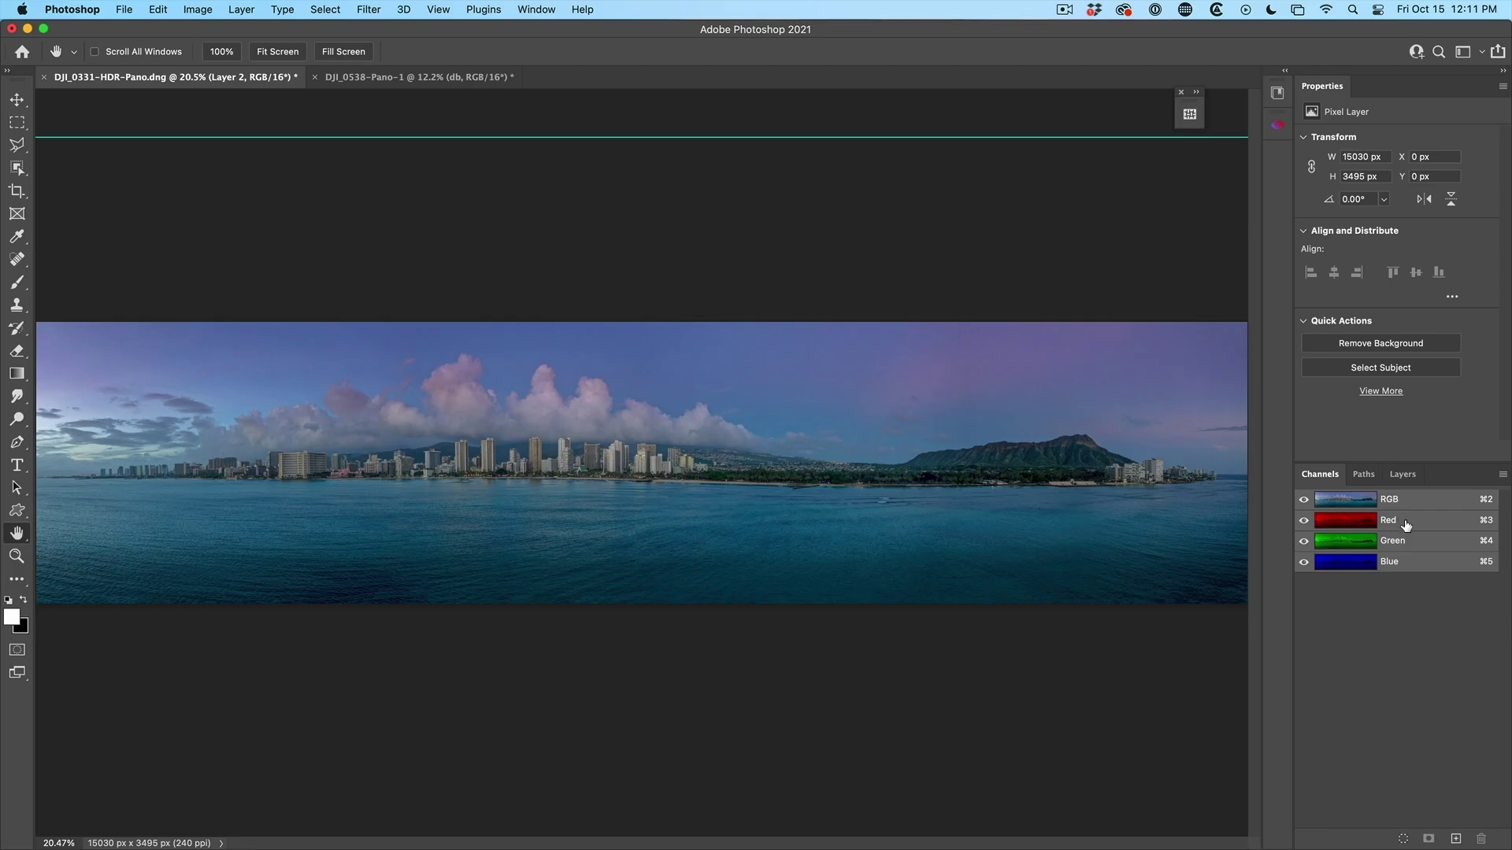
Step: View the Red, Green and Blue channels one at a time
{"action": "left_click", "coordinate": [1226, 390]}
{"action": "left_click", "coordinate": [1253, 443]}
{"action": "left_click", "coordinate": [1421, 561]}
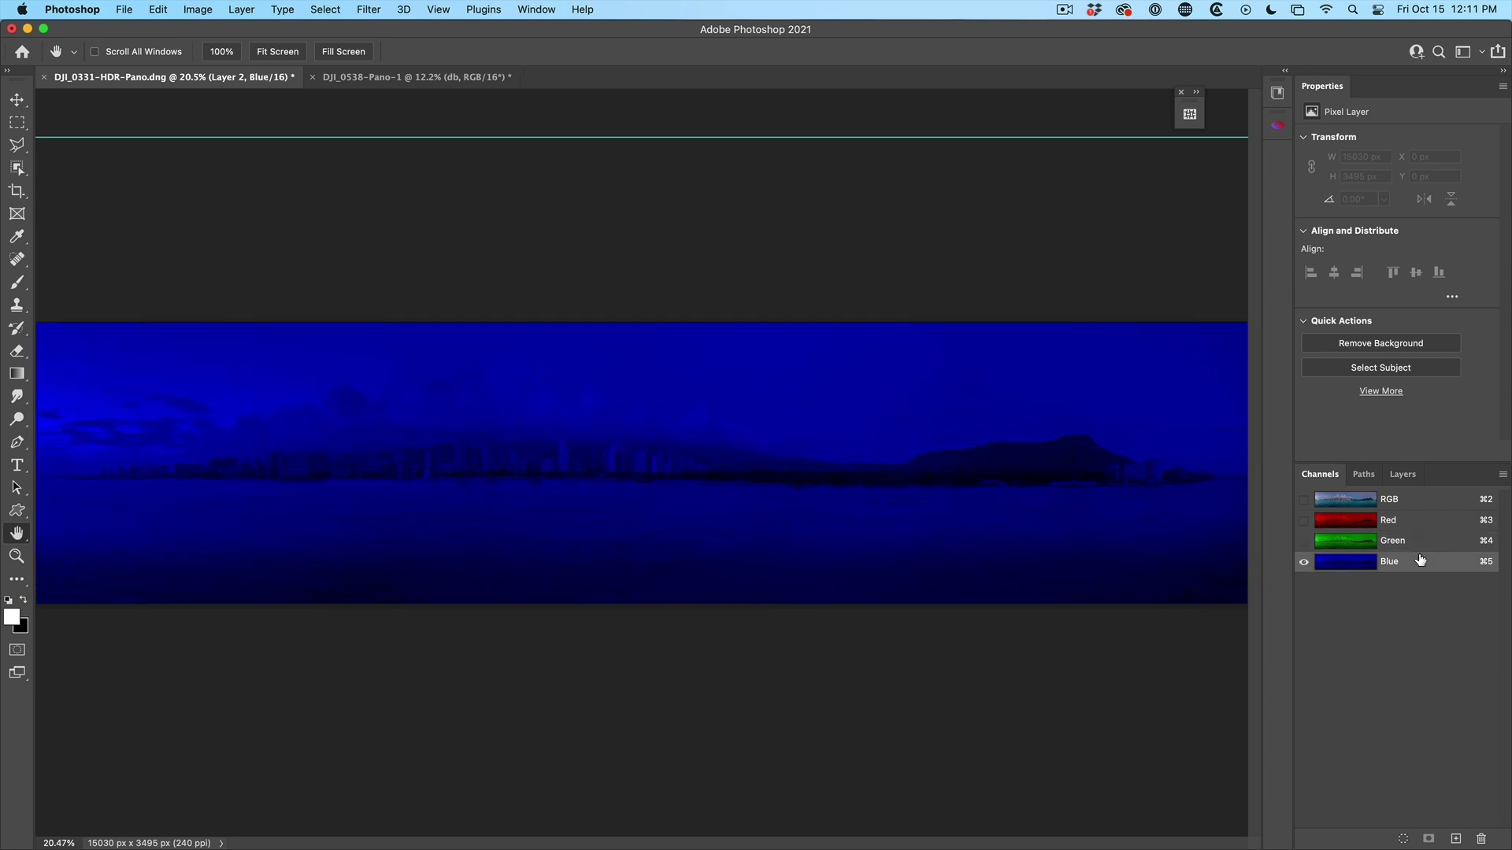
Step: In Interface preferences, turn off Show Channels in Color and check the UI Font Size options
{"action": "left_click", "coordinate": [71, 8]}
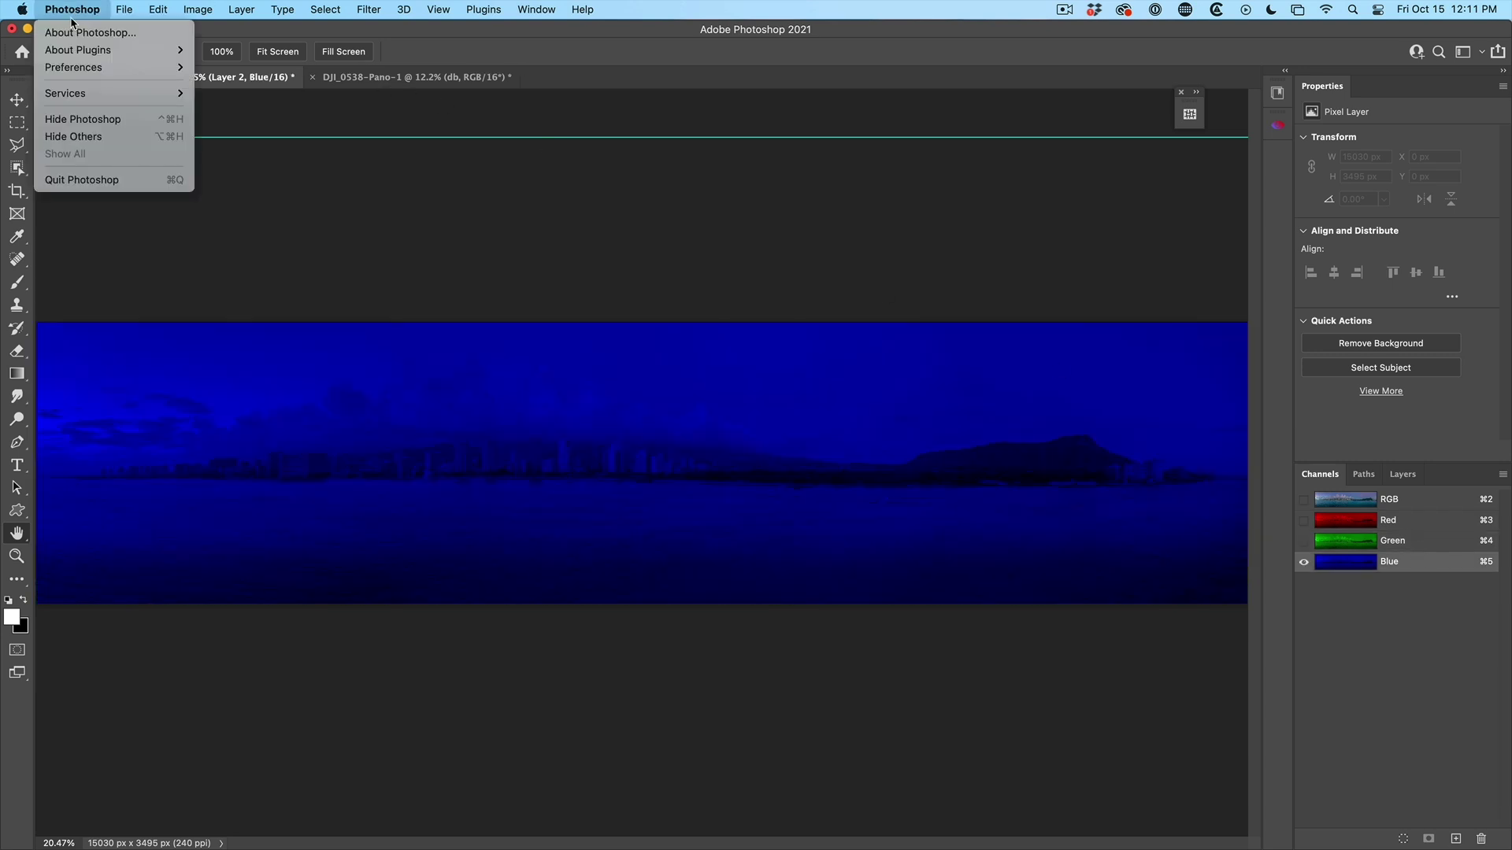
{"action": "mouse_move", "coordinate": [134, 68]}
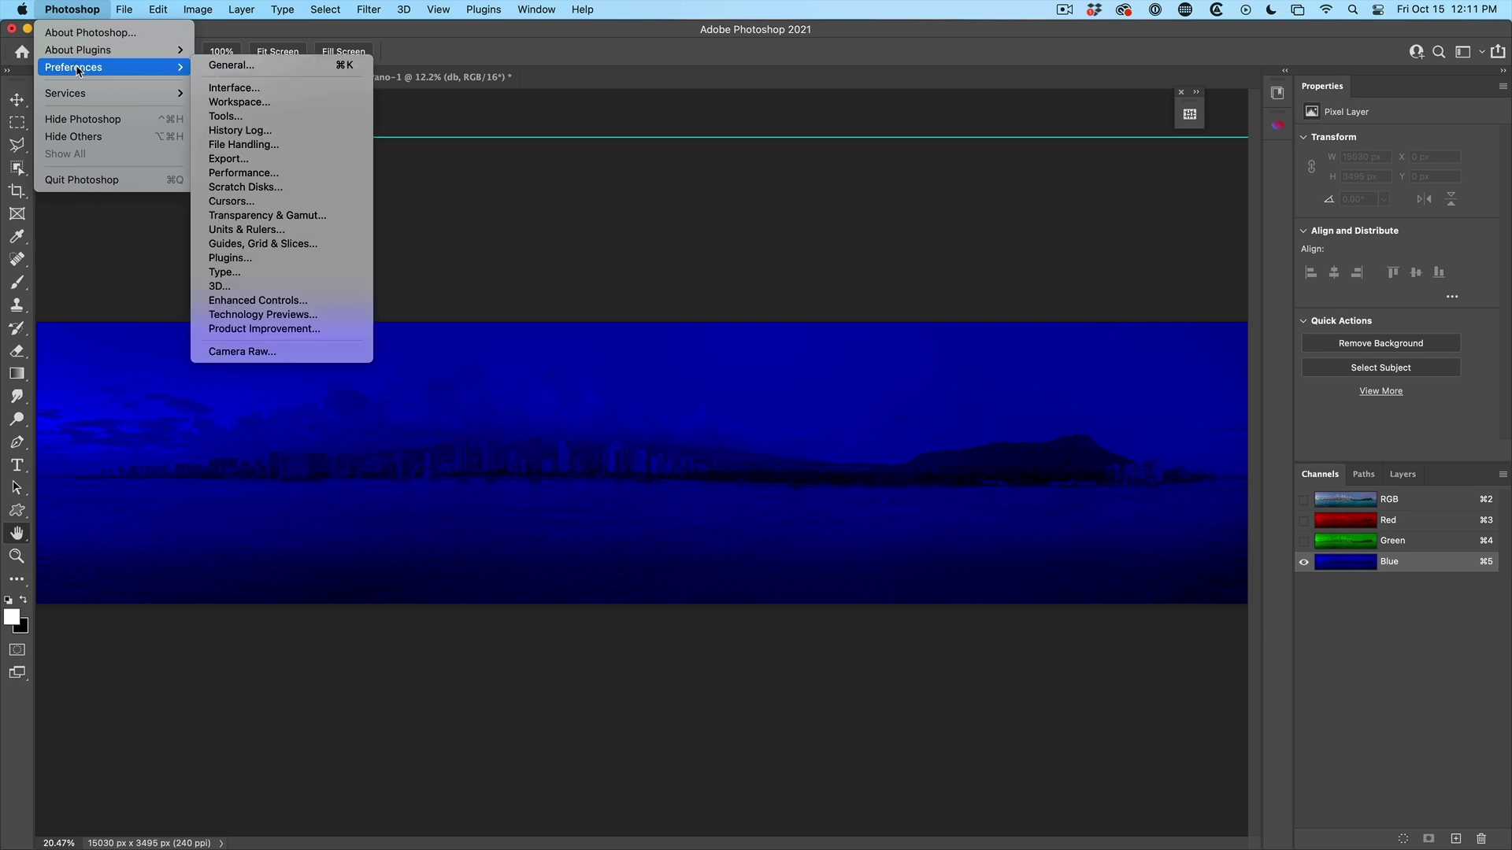
{"action": "left_click", "coordinate": [246, 93]}
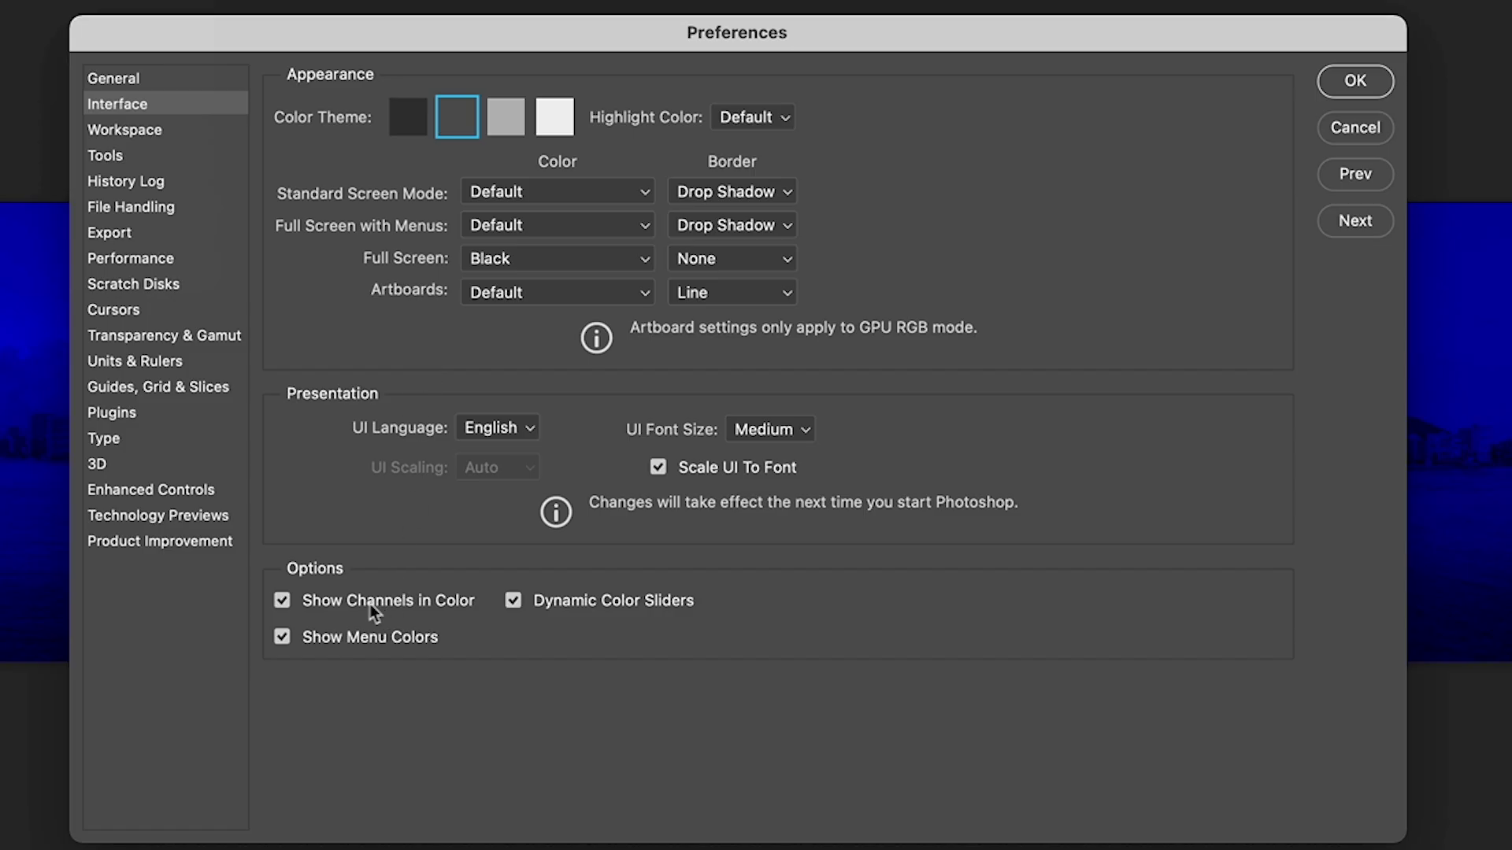
{"action": "left_click", "coordinate": [283, 601]}
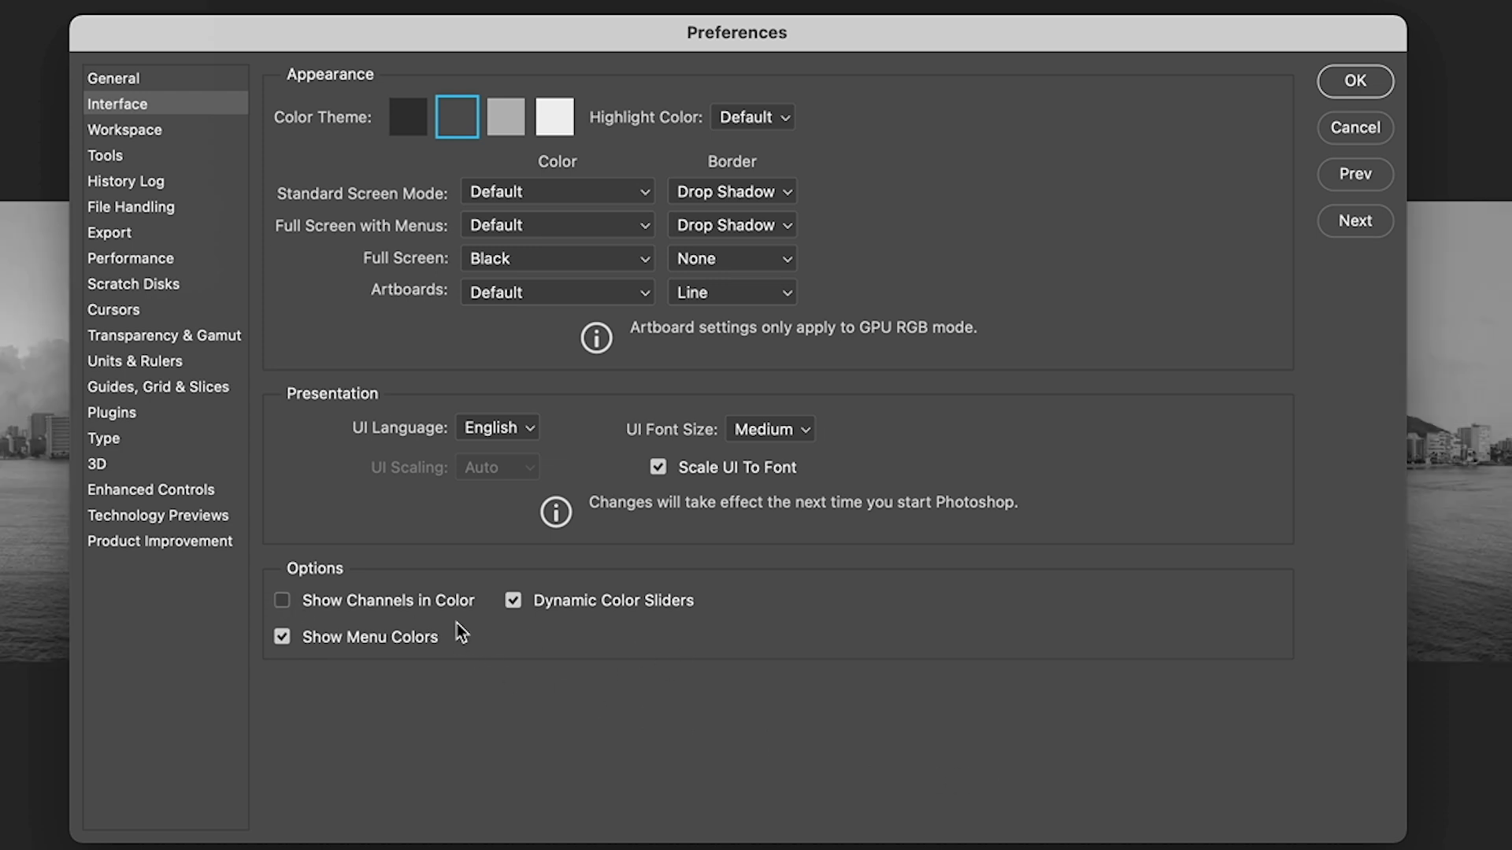
{"action": "left_click", "coordinate": [731, 435]}
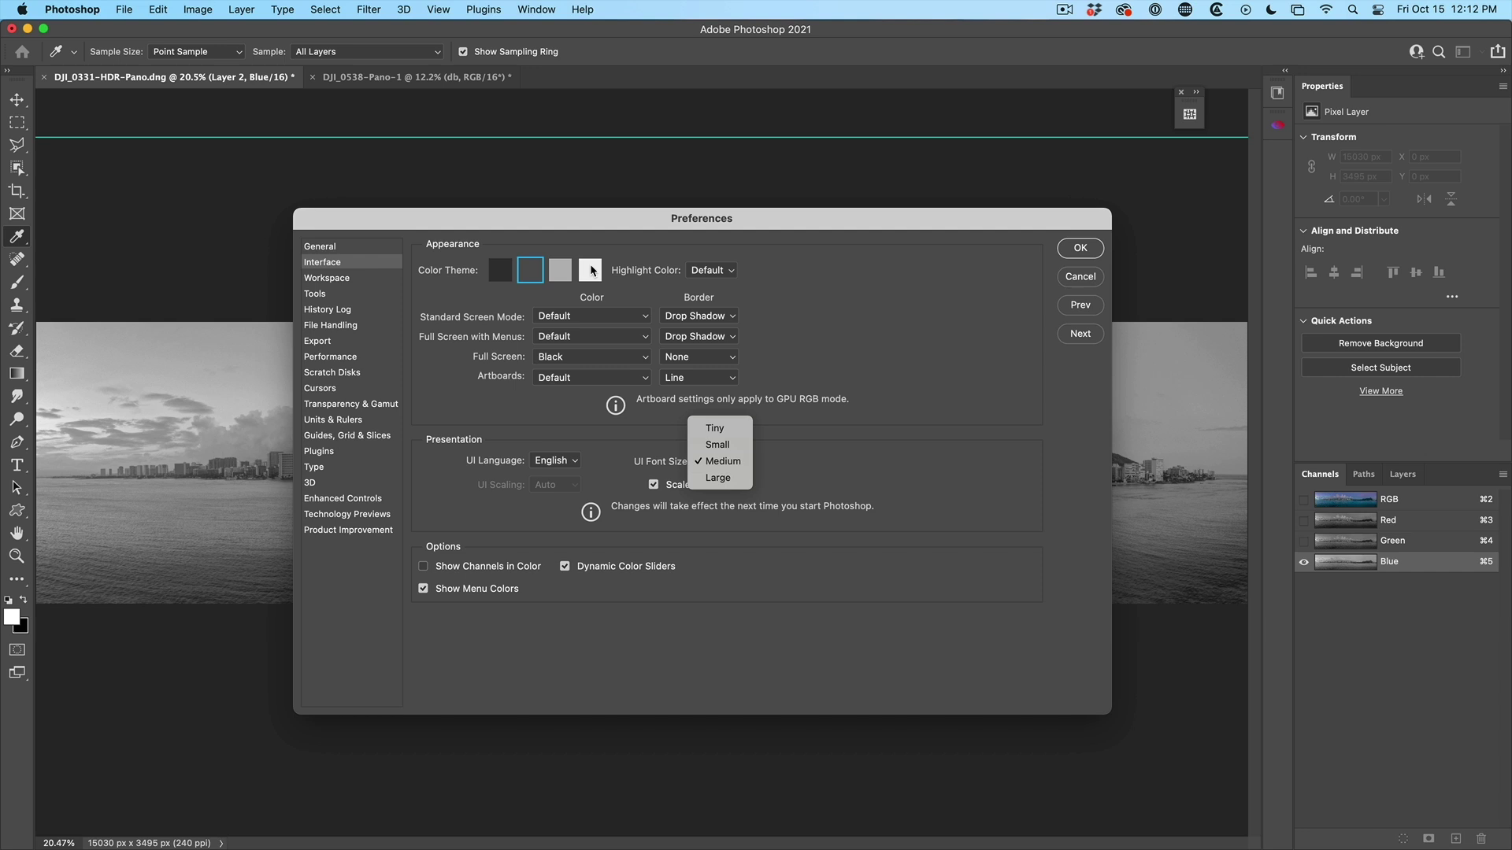
Step: Leave the font size unchanged and try each Color Theme from lightest to darkest
{"action": "left_click", "coordinate": [592, 270]}
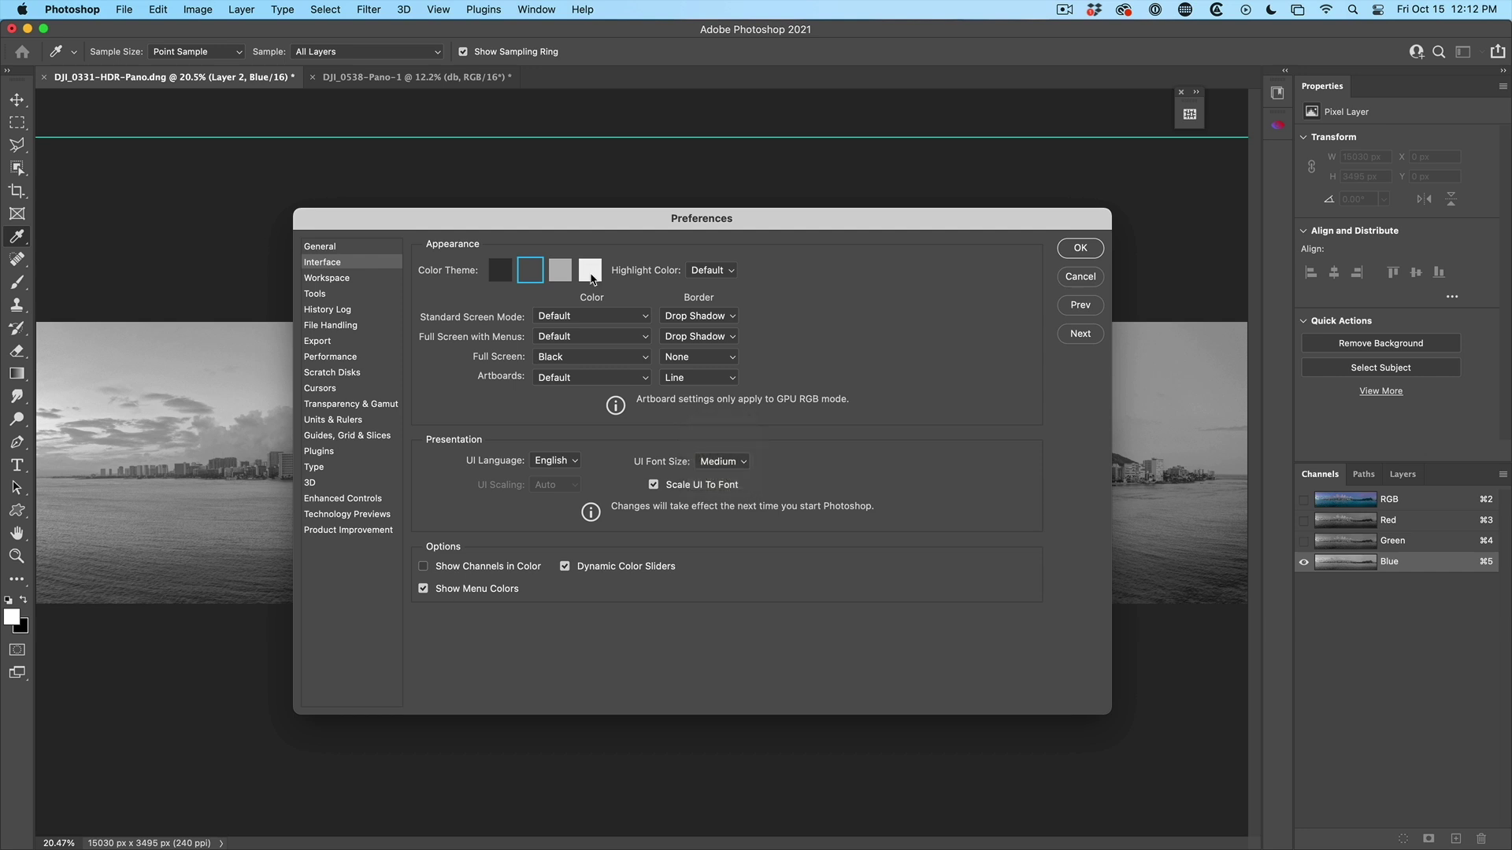
{"action": "left_click", "coordinate": [592, 274]}
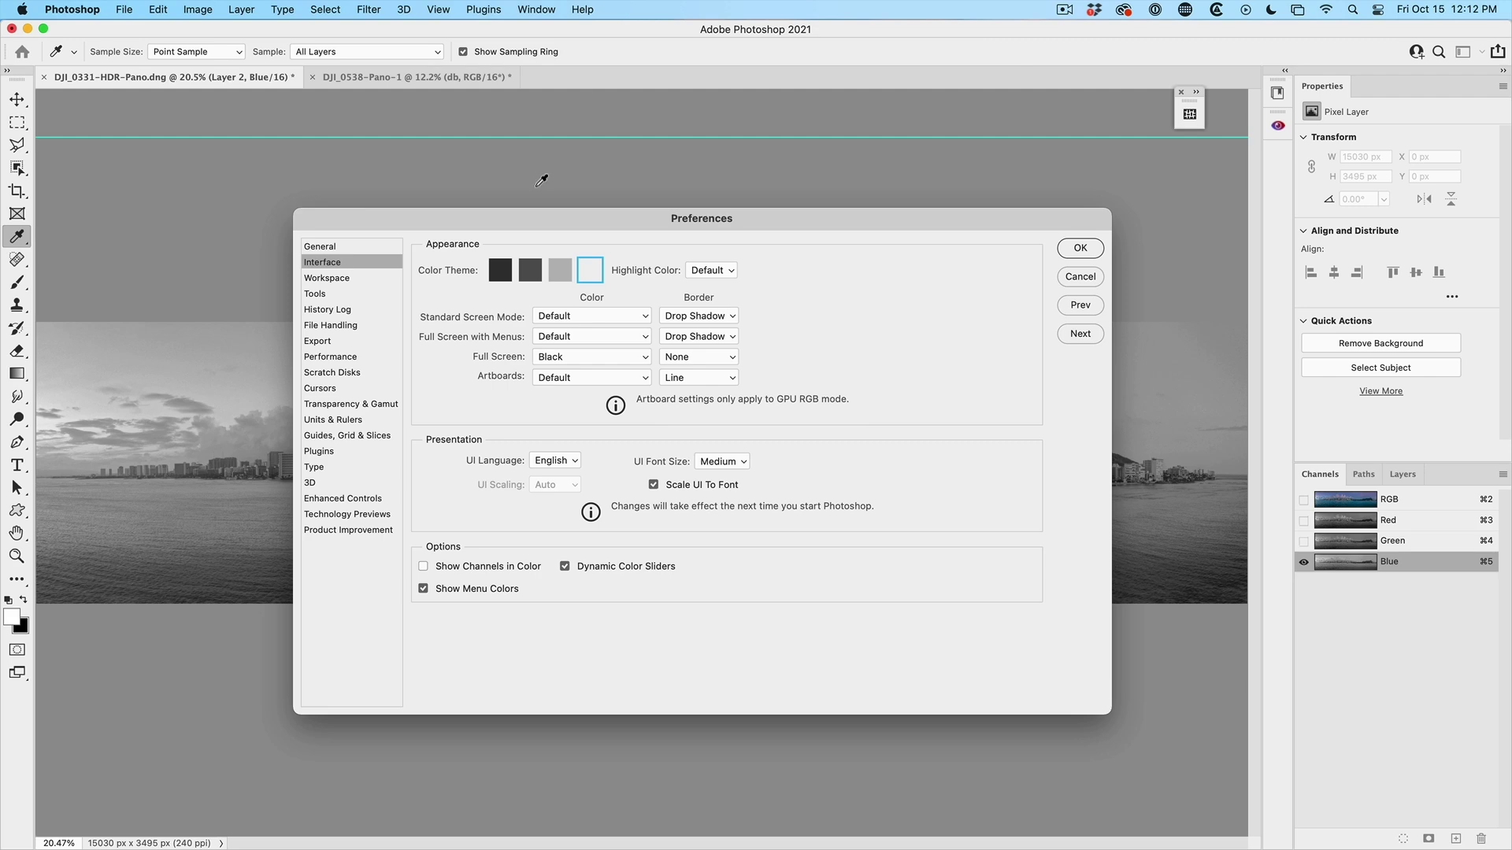
{"action": "left_click", "coordinate": [561, 271]}
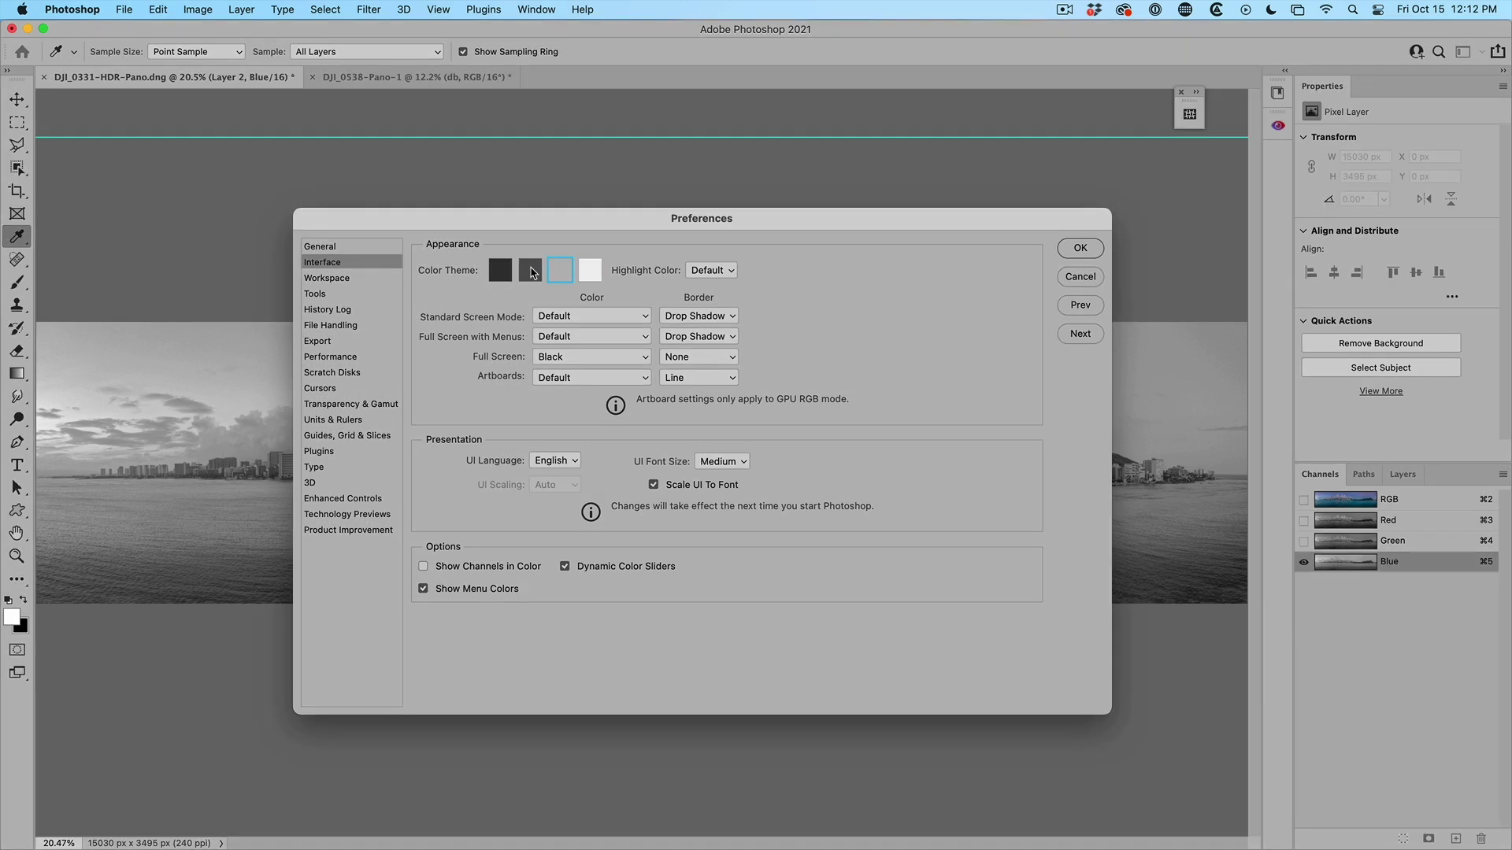
{"action": "left_click", "coordinate": [531, 274]}
{"action": "left_click", "coordinate": [494, 271]}
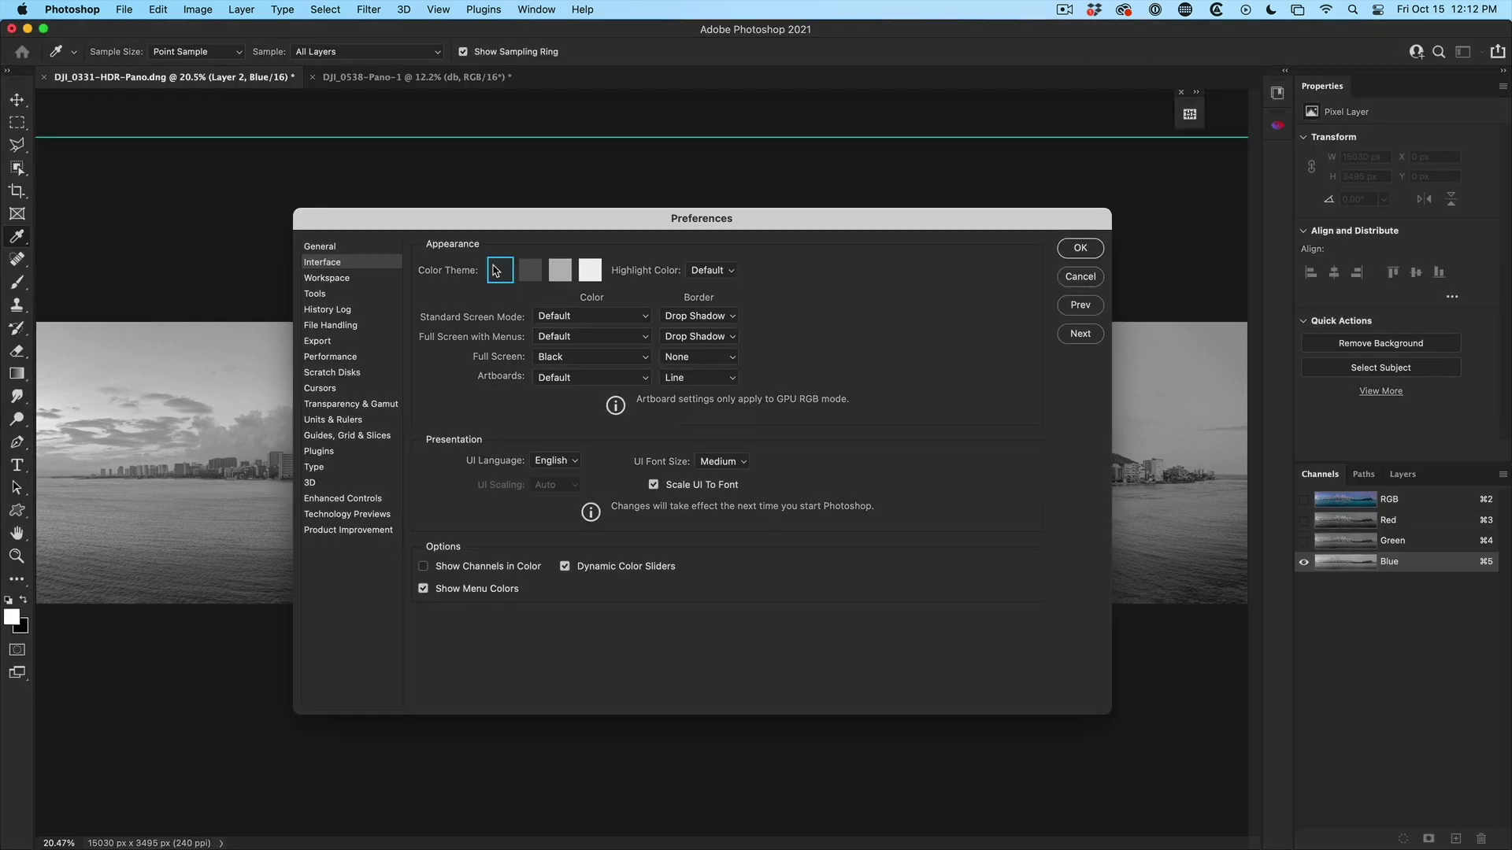
Step: Set Highlight Color to Blue and preview the lighter colour themes
{"action": "left_click", "coordinate": [714, 273]}
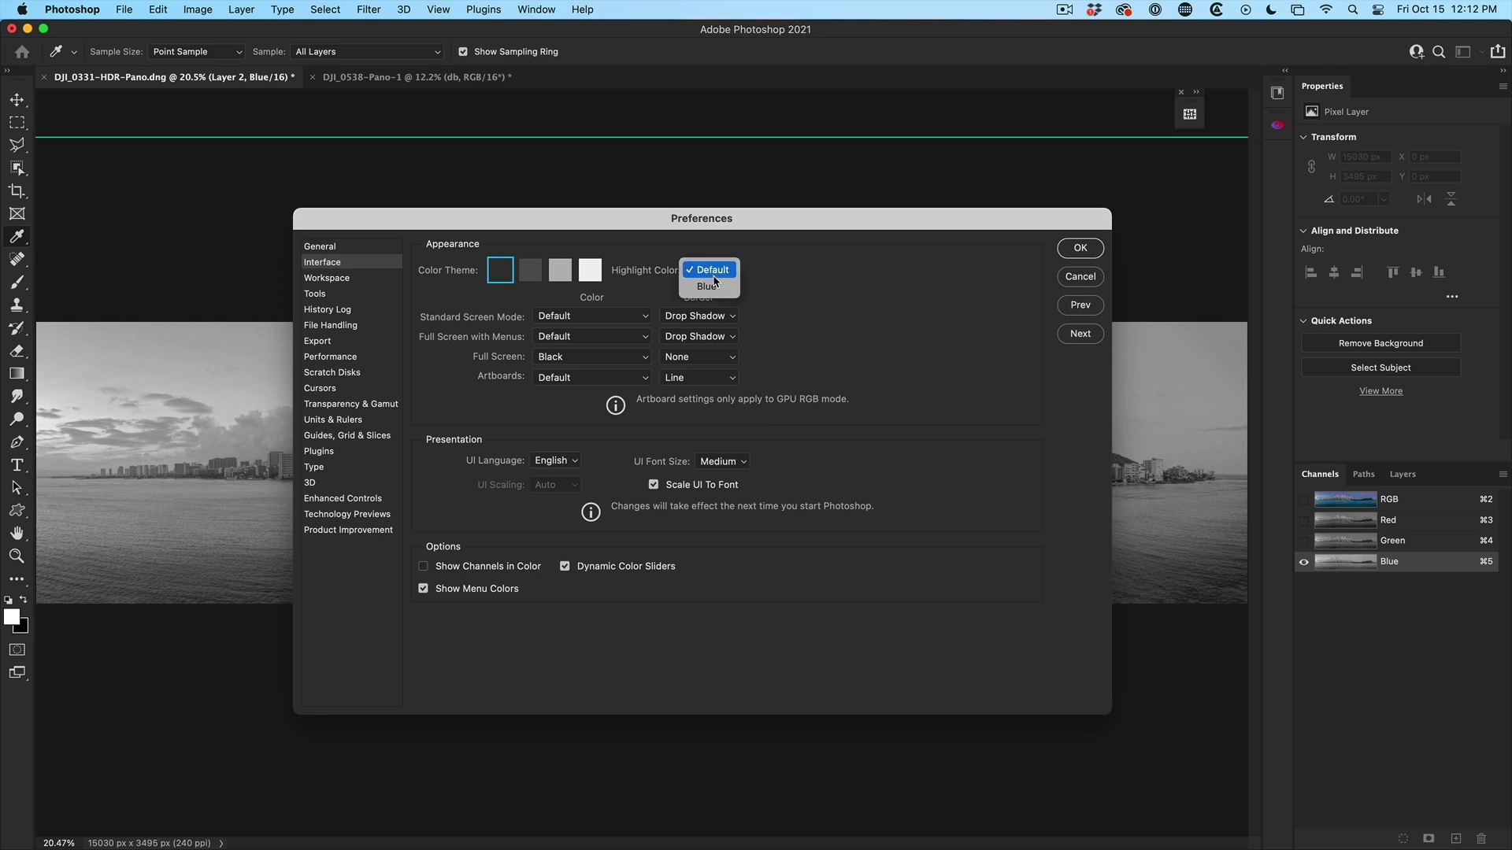
{"action": "left_click", "coordinate": [708, 286]}
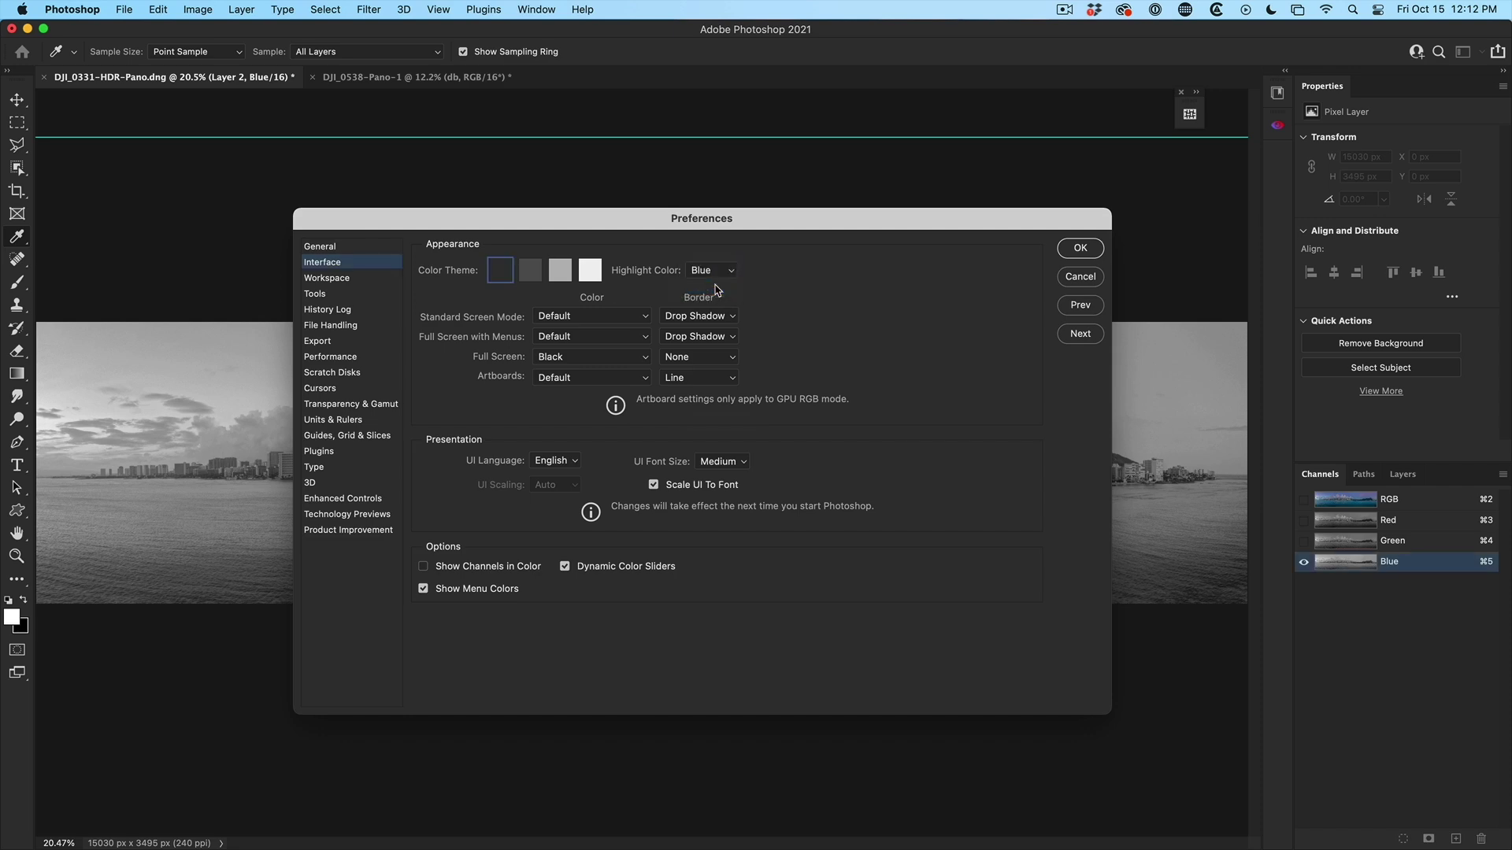
{"action": "left_click", "coordinate": [528, 273]}
{"action": "left_click", "coordinate": [560, 271]}
{"action": "left_click", "coordinate": [589, 270]}
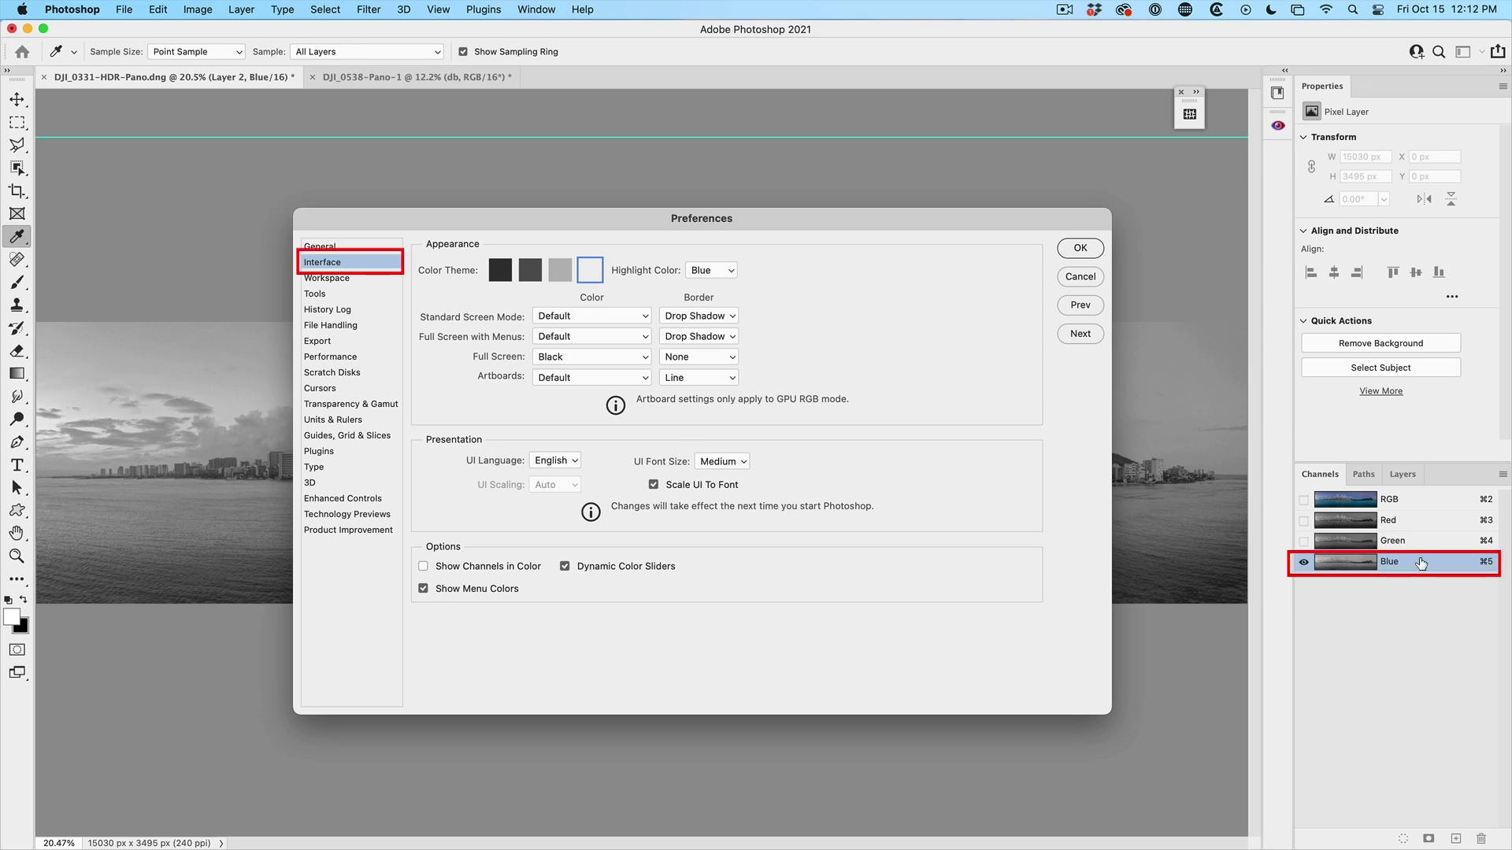
Step: Reset Highlight Color to Default and settle on the dark grey theme
{"action": "left_click", "coordinate": [716, 269]}
{"action": "left_click", "coordinate": [709, 246]}
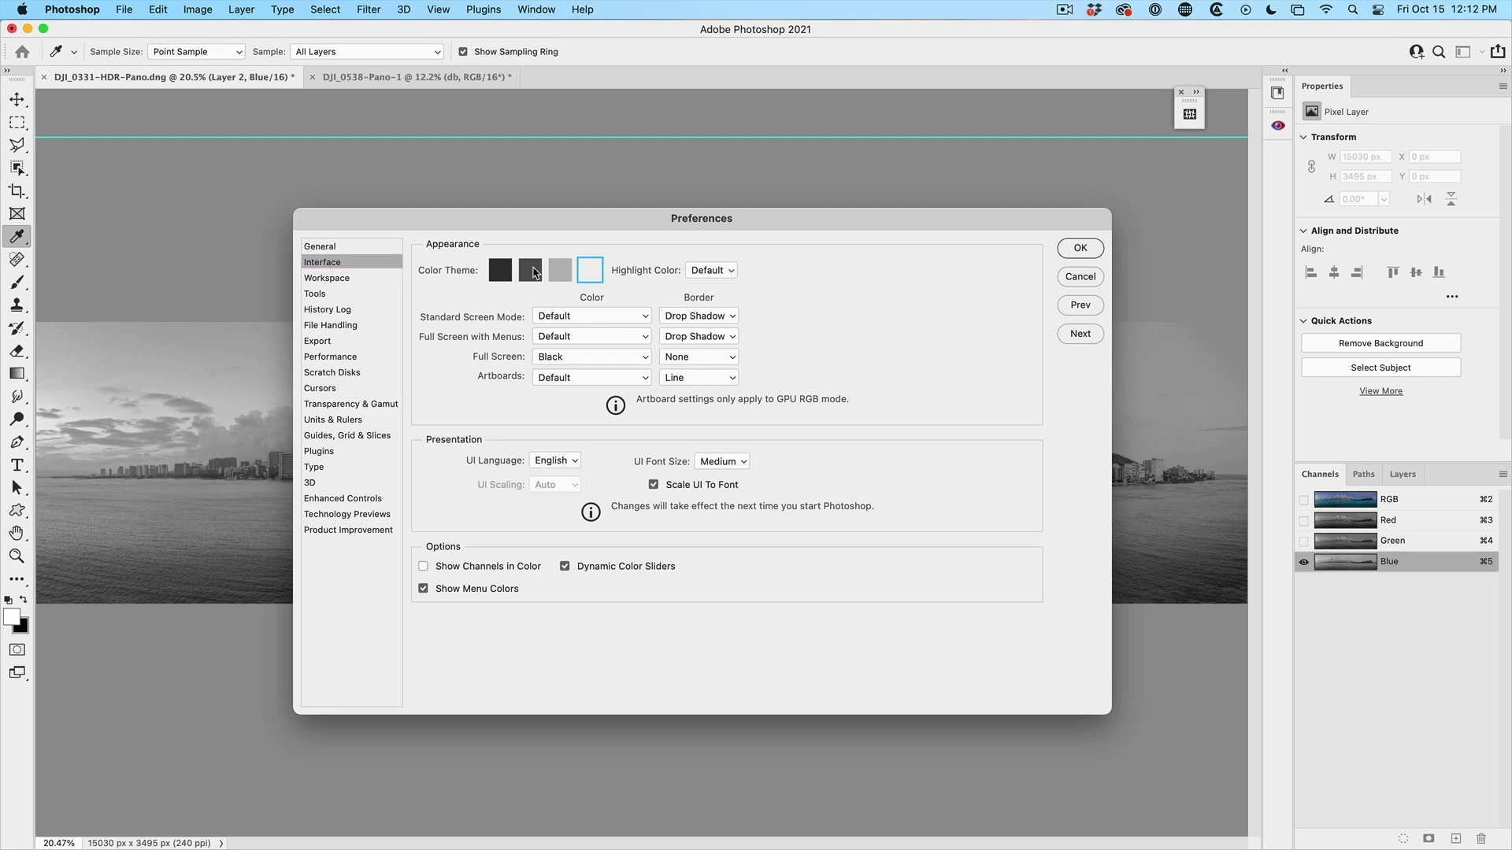
{"action": "left_click", "coordinate": [533, 272]}
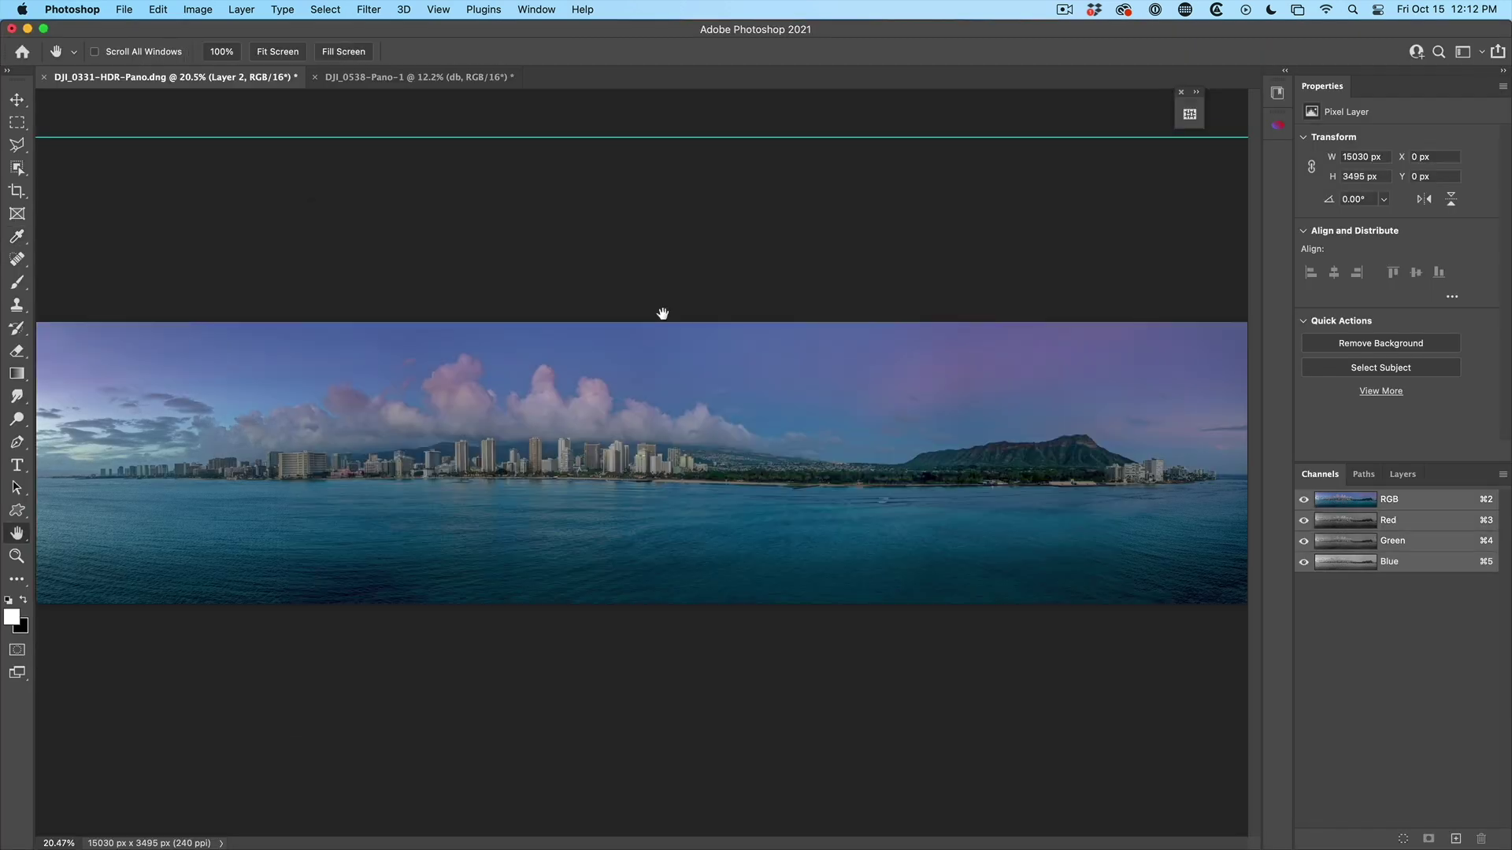
Step: Try Full Screen with Menu Bar, hide and restore all panels, then right-side panels, and pick the Move tool
{"action": "key", "text": "f"}
{"action": "key", "text": "Tab"}
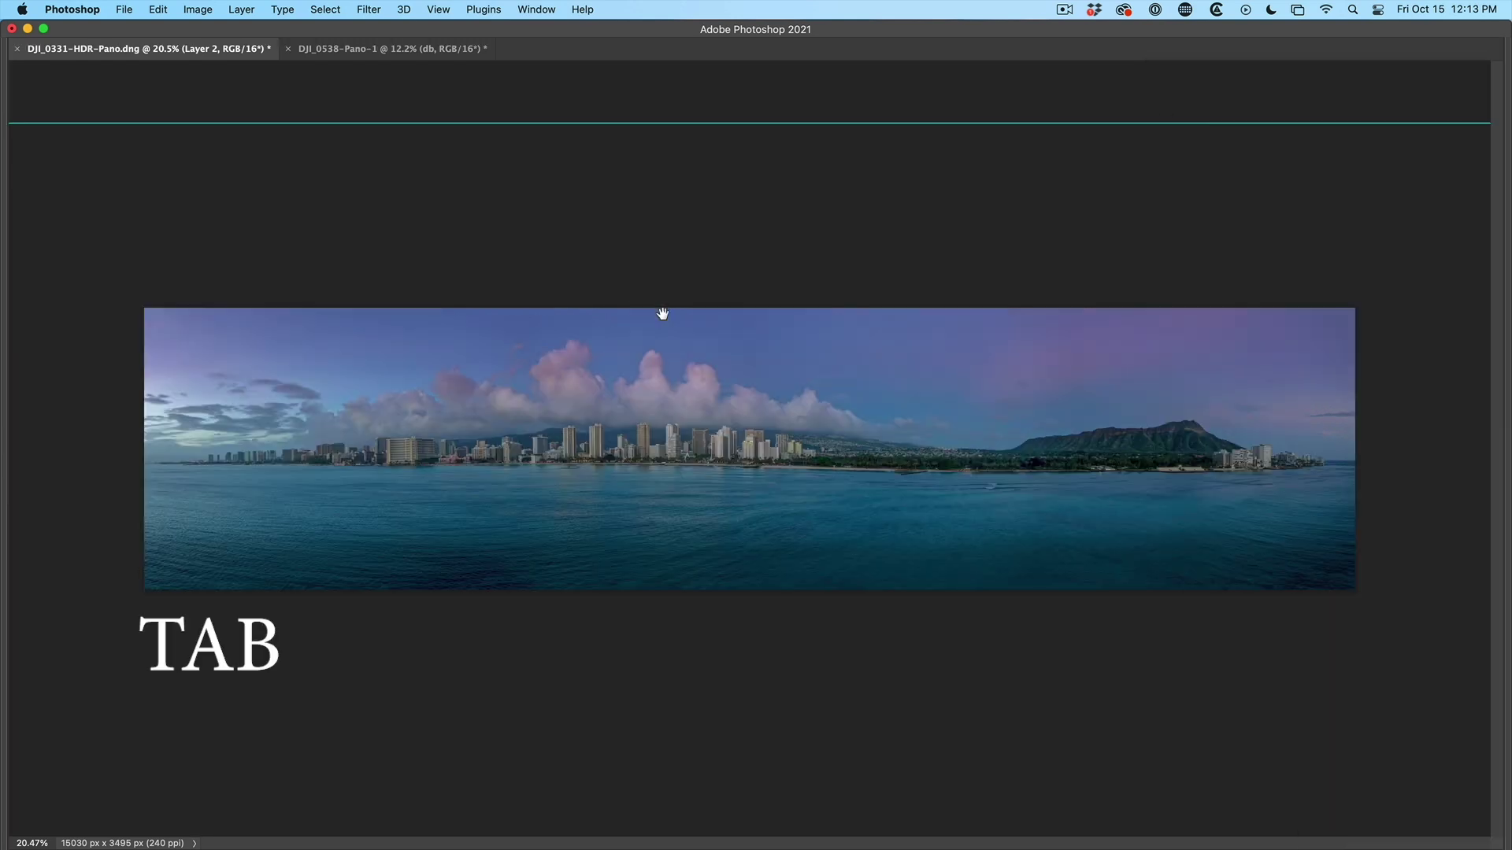
{"action": "key", "text": "Tab"}
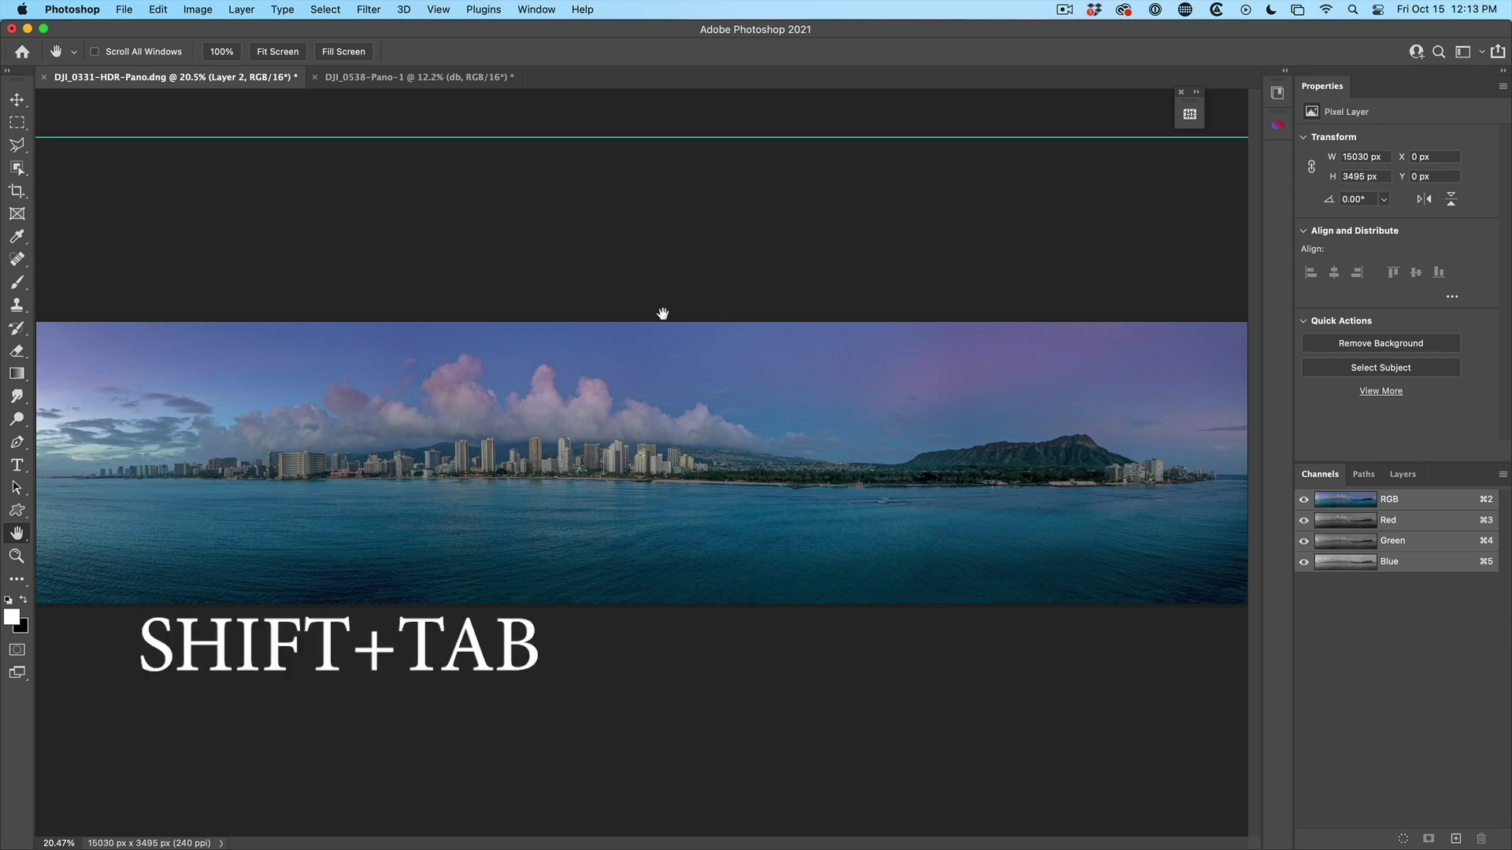
{"action": "key", "text": "shift+Tab"}
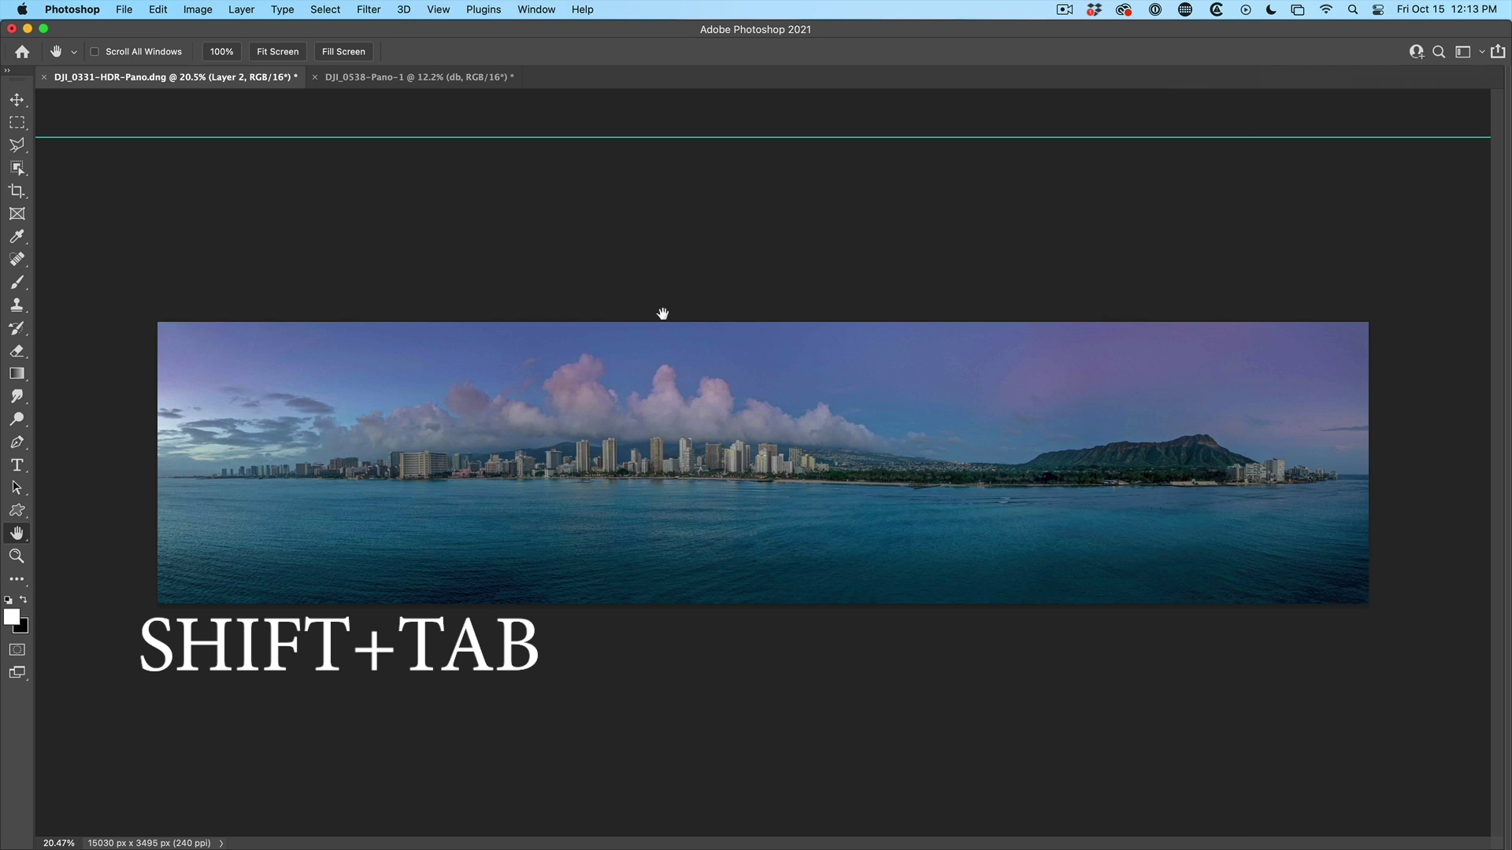
{"action": "key", "text": "shift+Tab"}
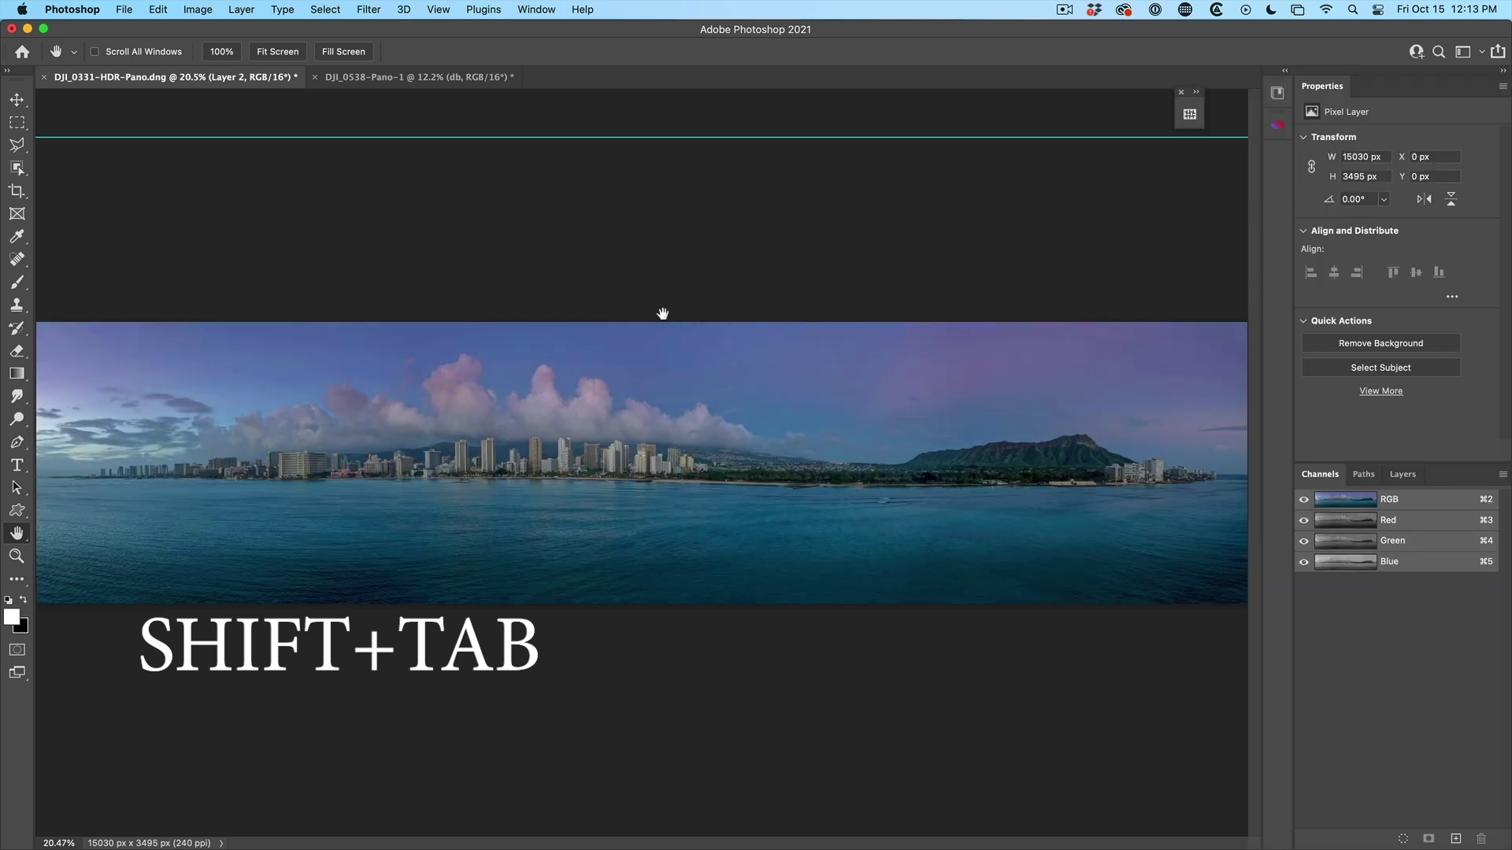
{"action": "key", "text": "v"}
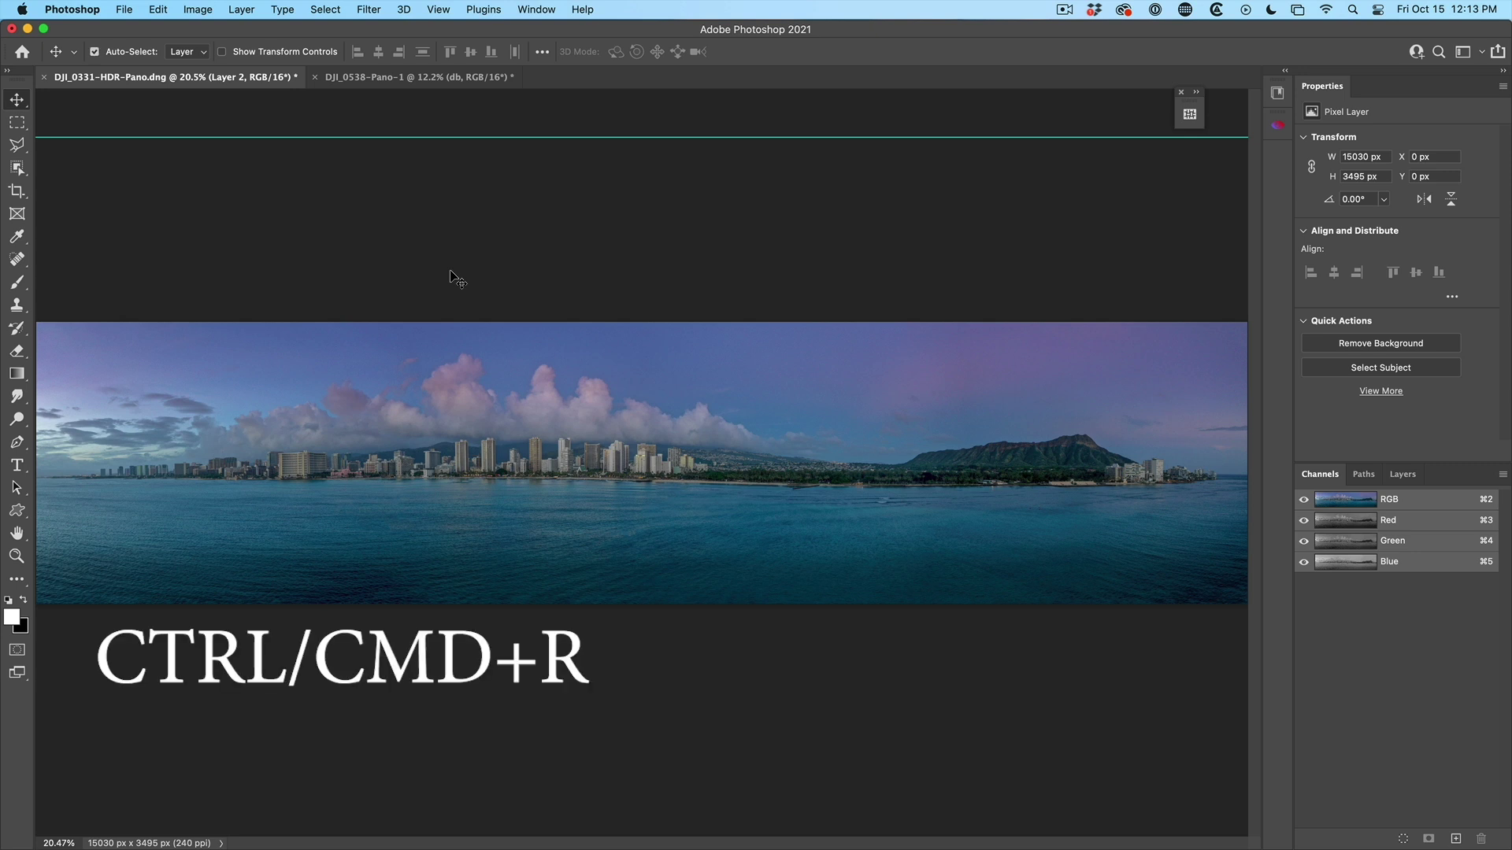
Step: Show rulers around the canvas with units set to Pixels
{"action": "key", "text": "super+r"}
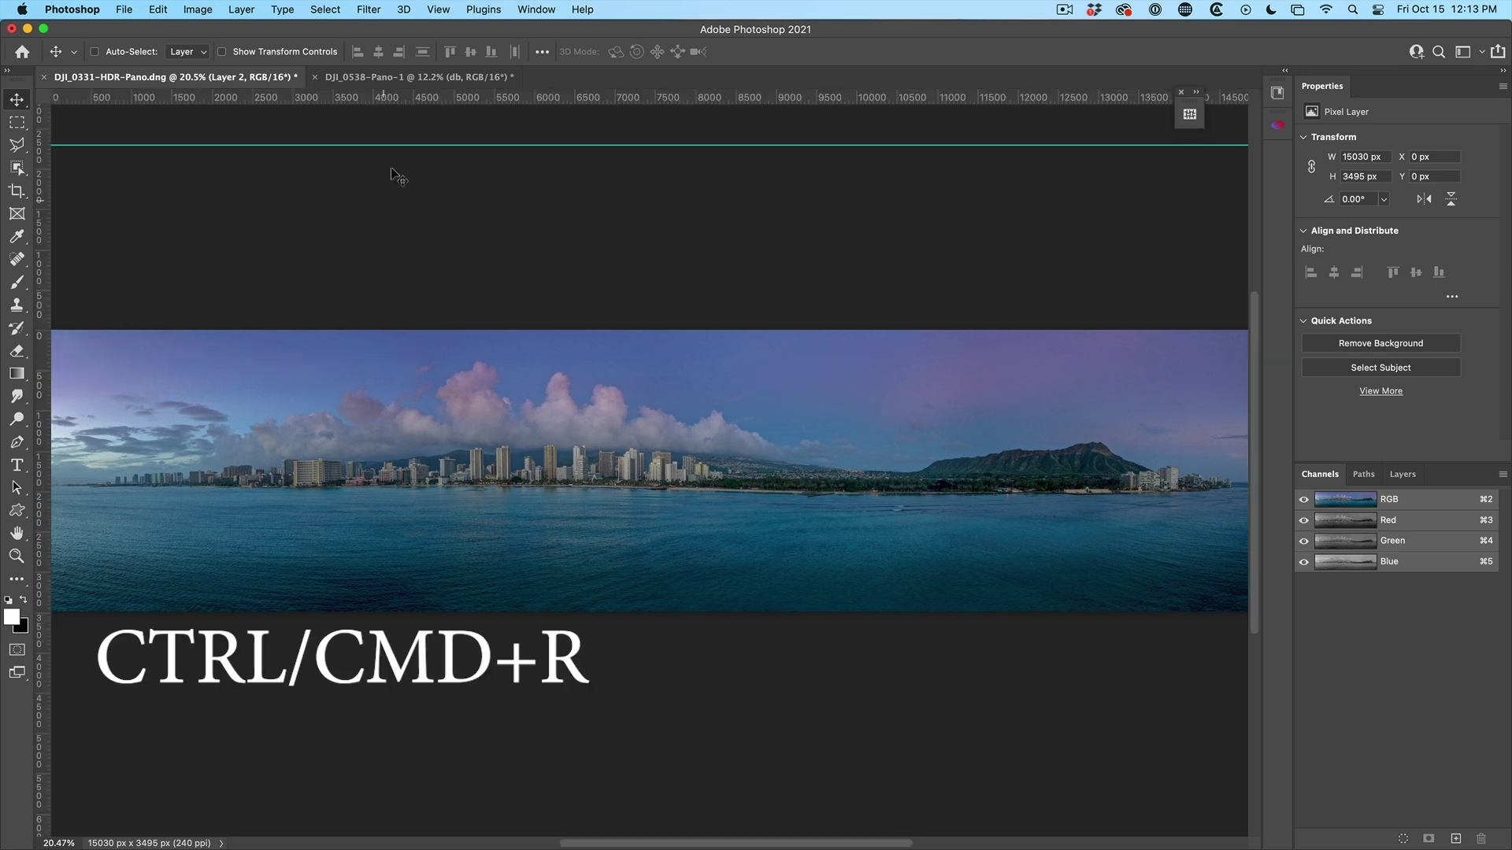
{"action": "right_click", "coordinate": [419, 100]}
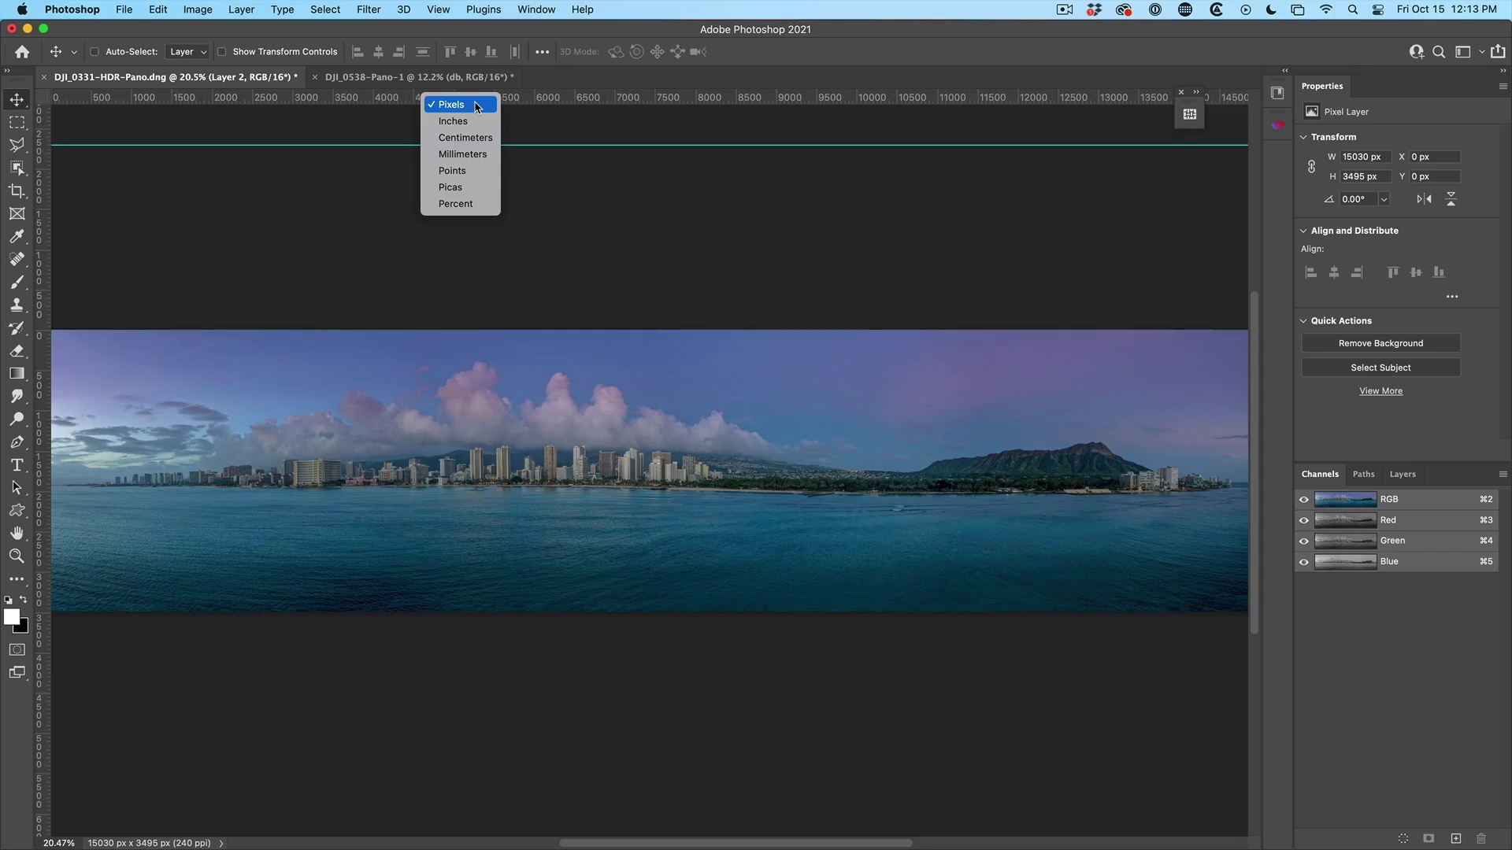
{"action": "left_click", "coordinate": [526, 98]}
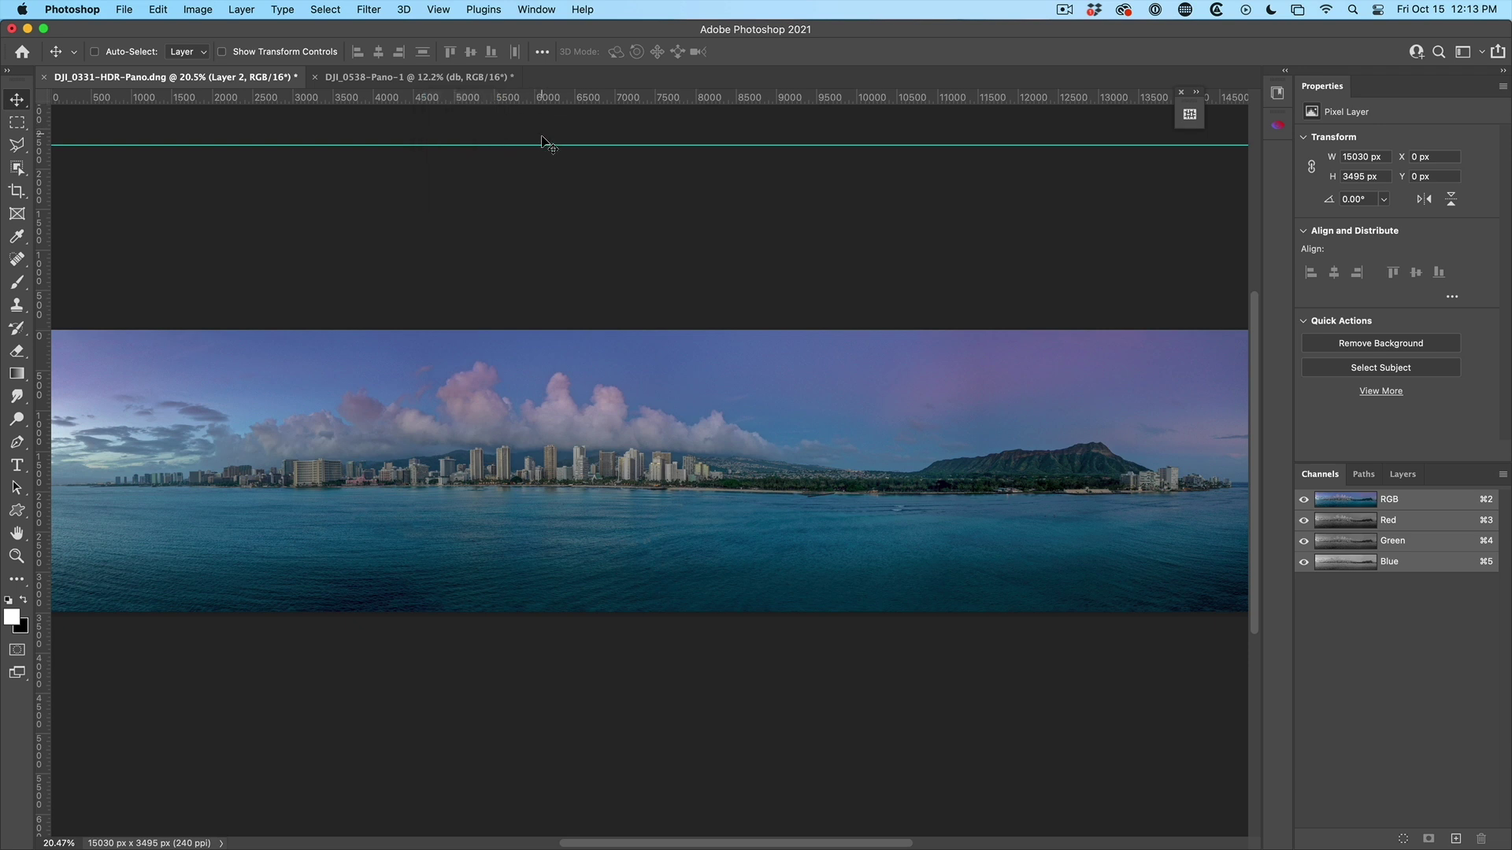
Step: Place horizontal and vertical guides, flipping orientation with Alt, then drag every guide back to the rulers
{"action": "left_click_drag", "start_coordinate": [543, 142], "coordinate": [223, 441]}
{"action": "key", "text": "alt"}
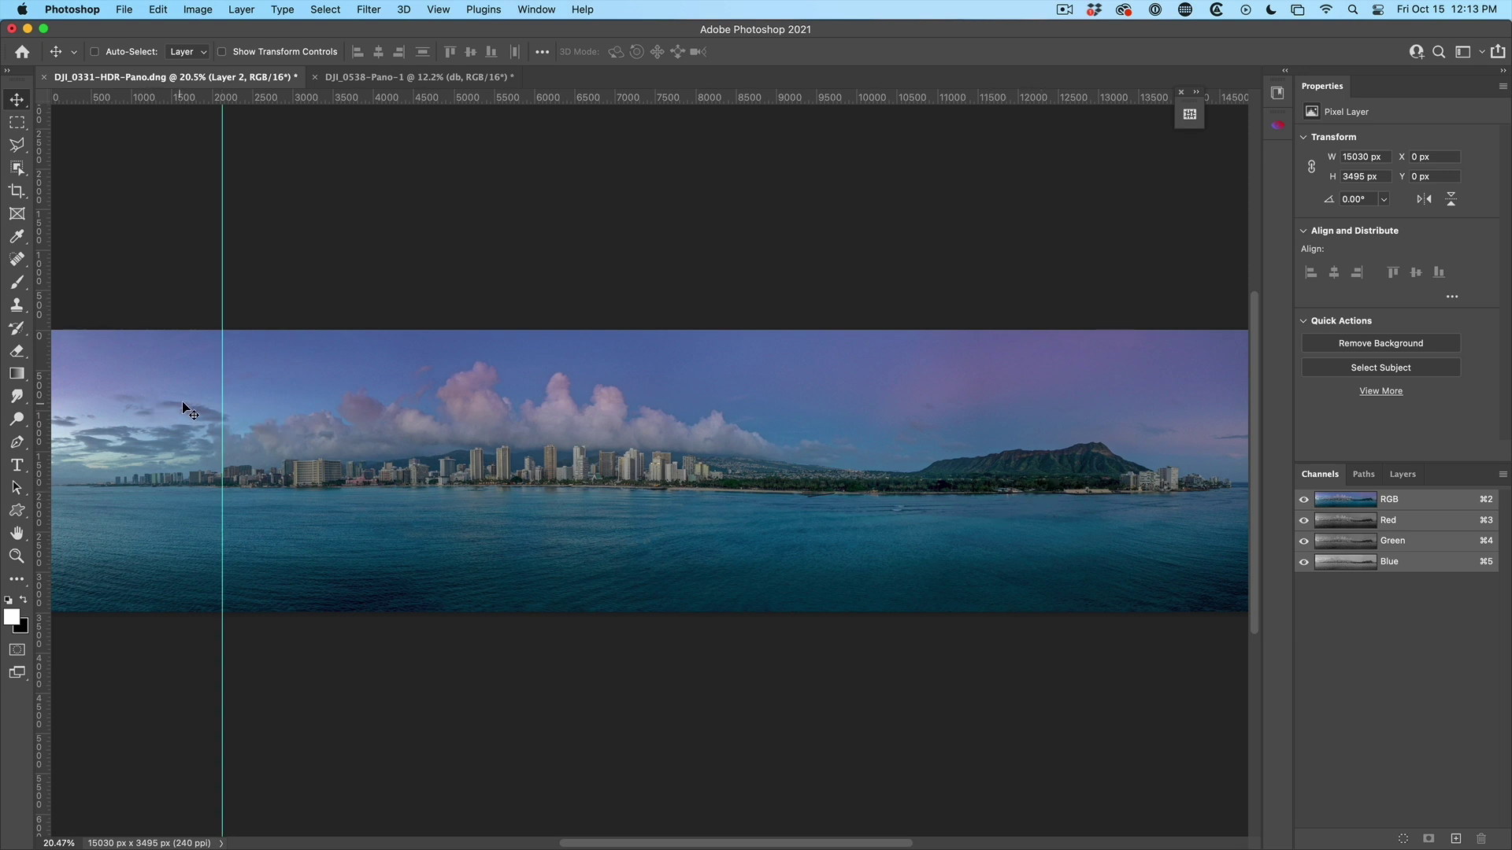
{"action": "left_click_drag", "start_coordinate": [222, 393], "coordinate": [379, 277]}
{"action": "key", "text": "alt"}
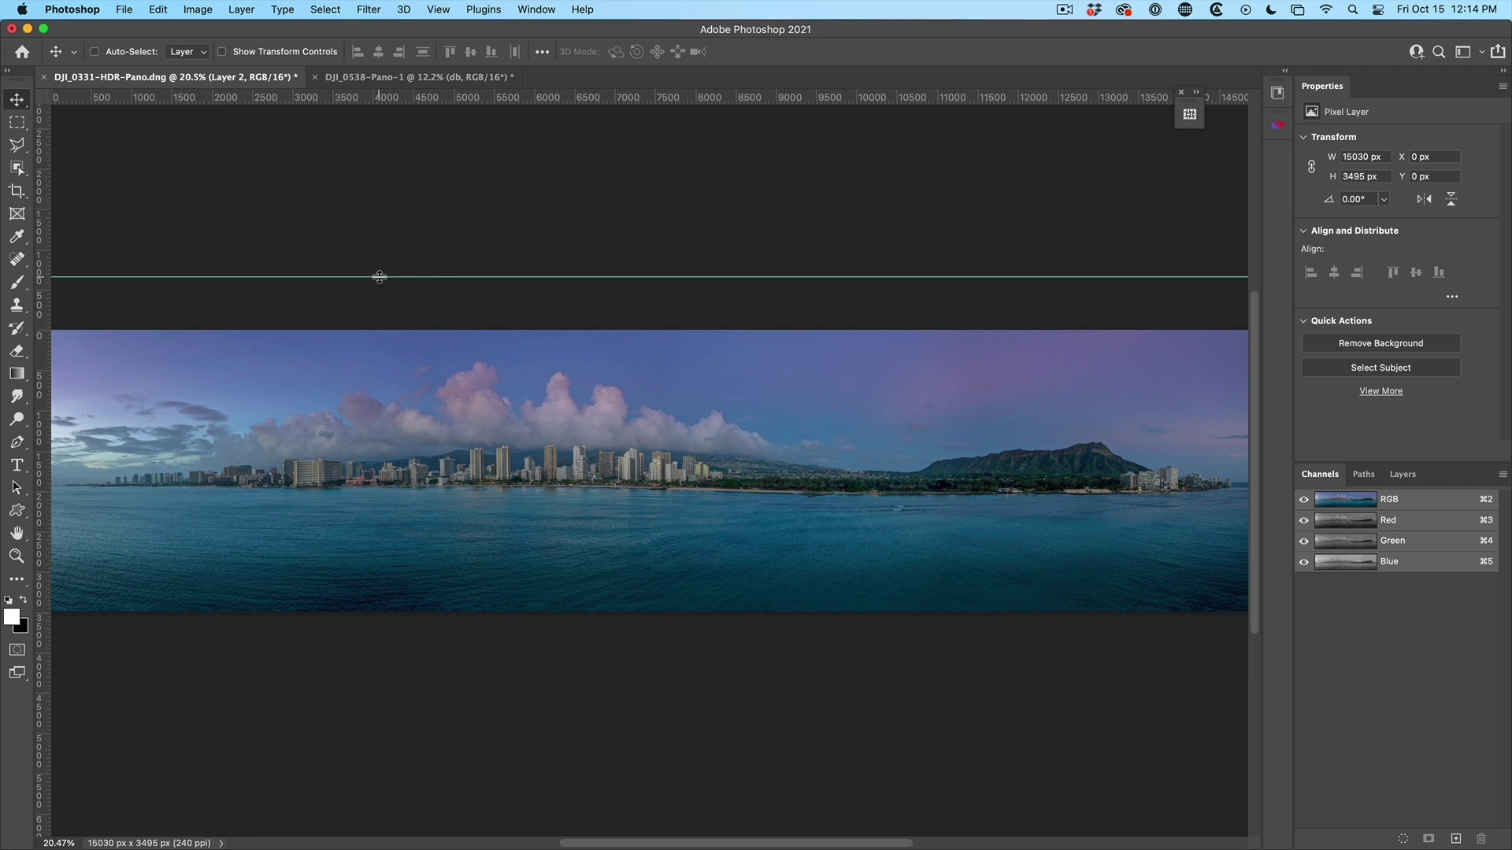
{"action": "left_click_drag", "start_coordinate": [33, 362], "coordinate": [533, 357]}
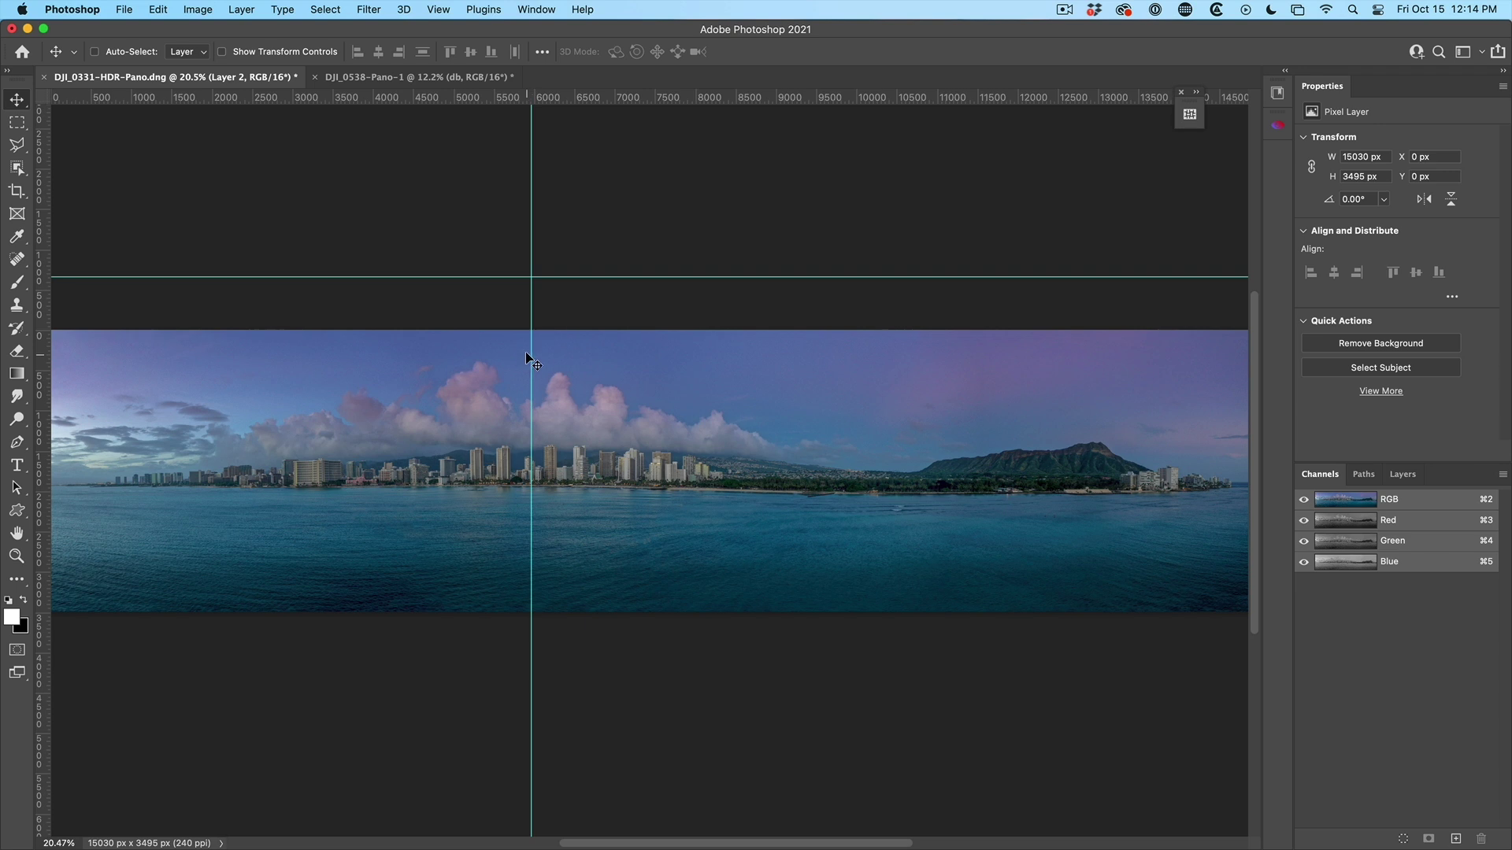
{"action": "left_click_drag", "start_coordinate": [534, 332], "coordinate": [24, 323]}
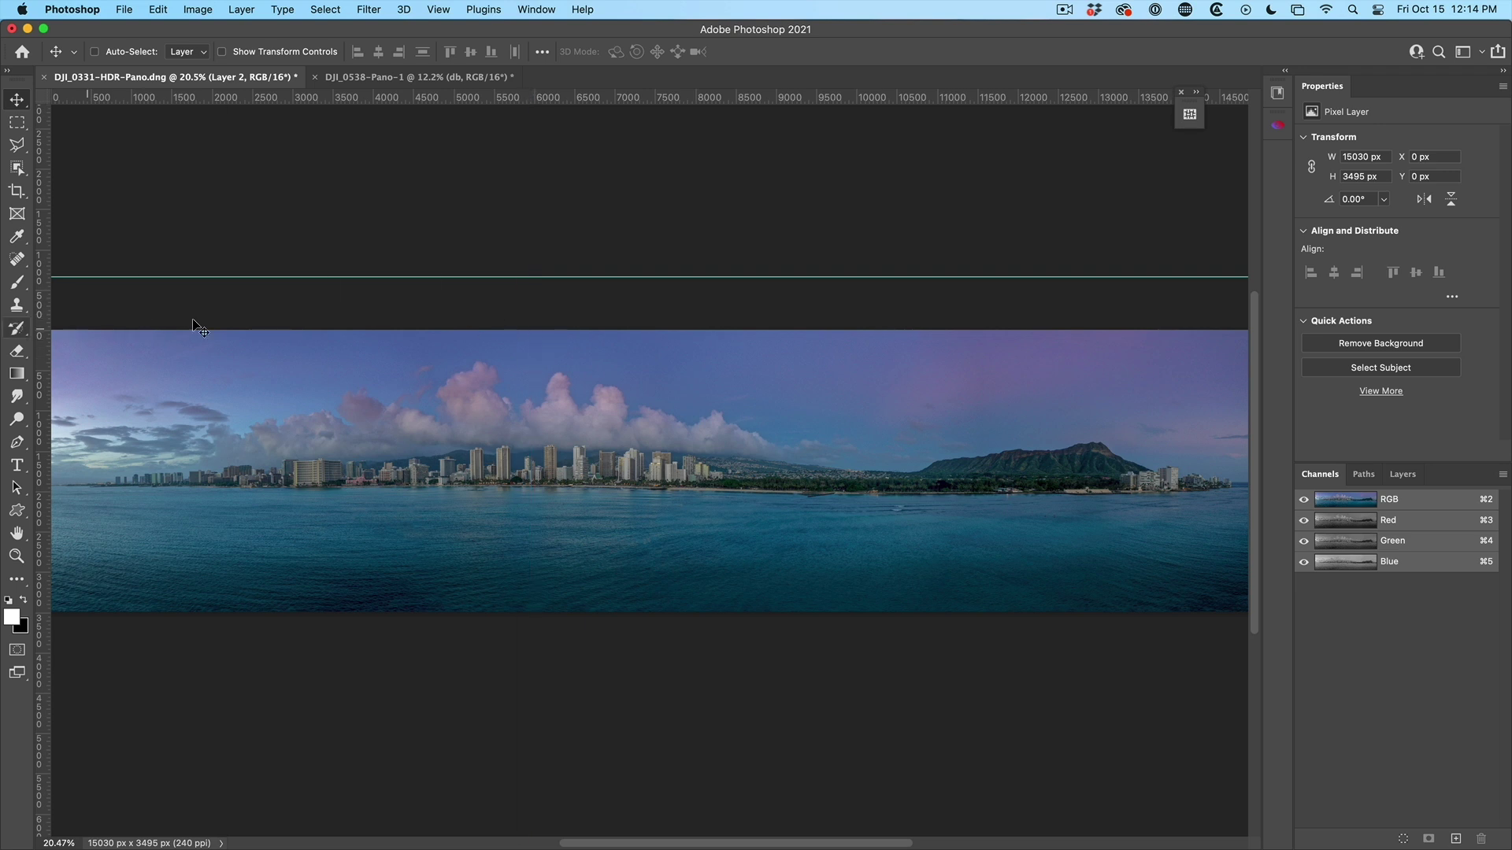
{"action": "left_click_drag", "start_coordinate": [518, 272], "coordinate": [542, 36]}
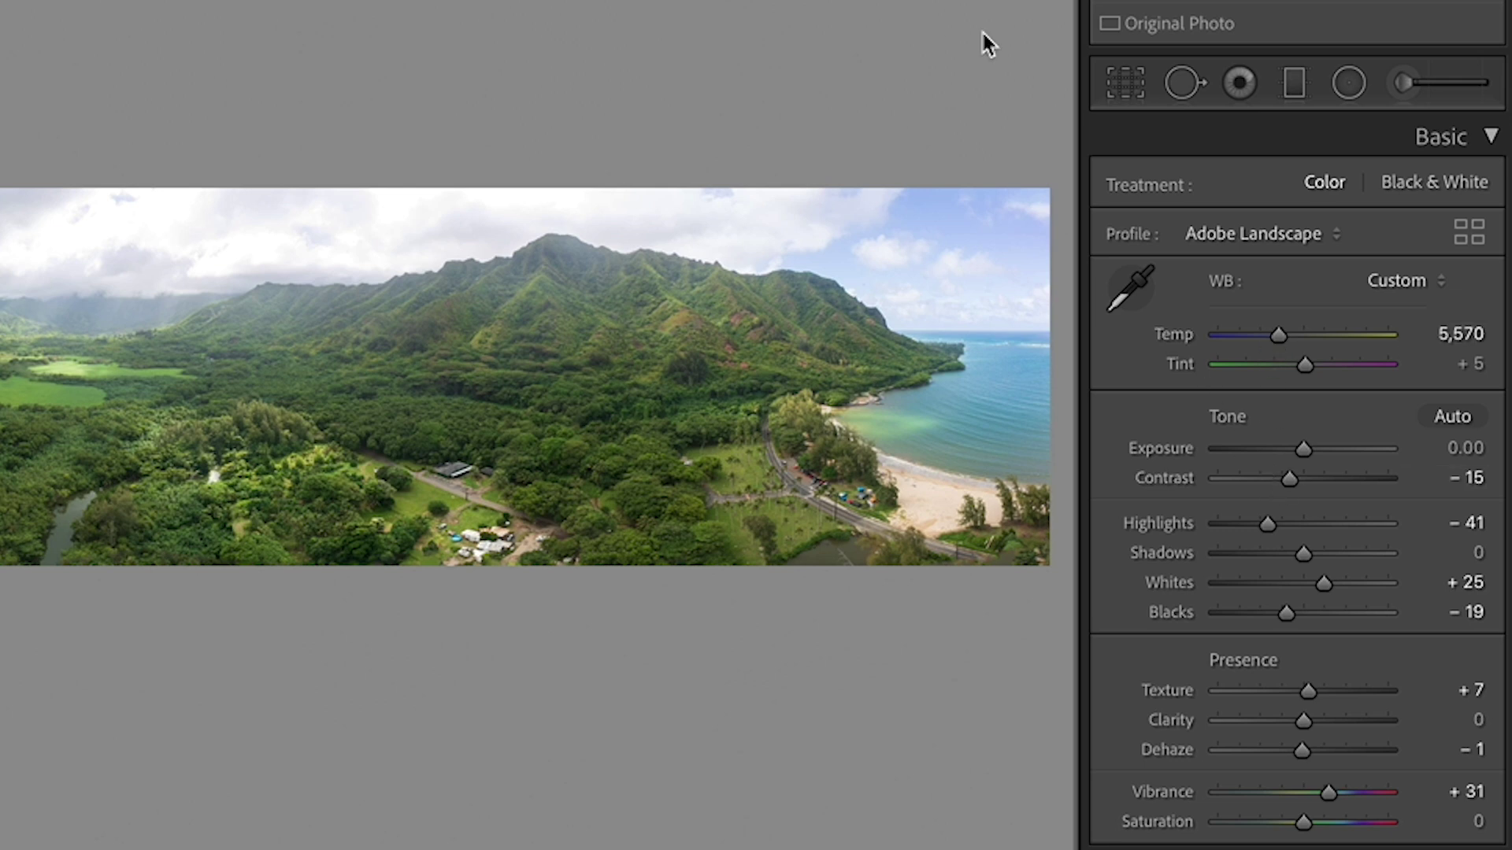
Step: Widen the Develop module's right adjustment panel beside the mountain panorama
{"action": "left_click_drag", "start_coordinate": [1065, 61], "coordinate": [759, 78]}
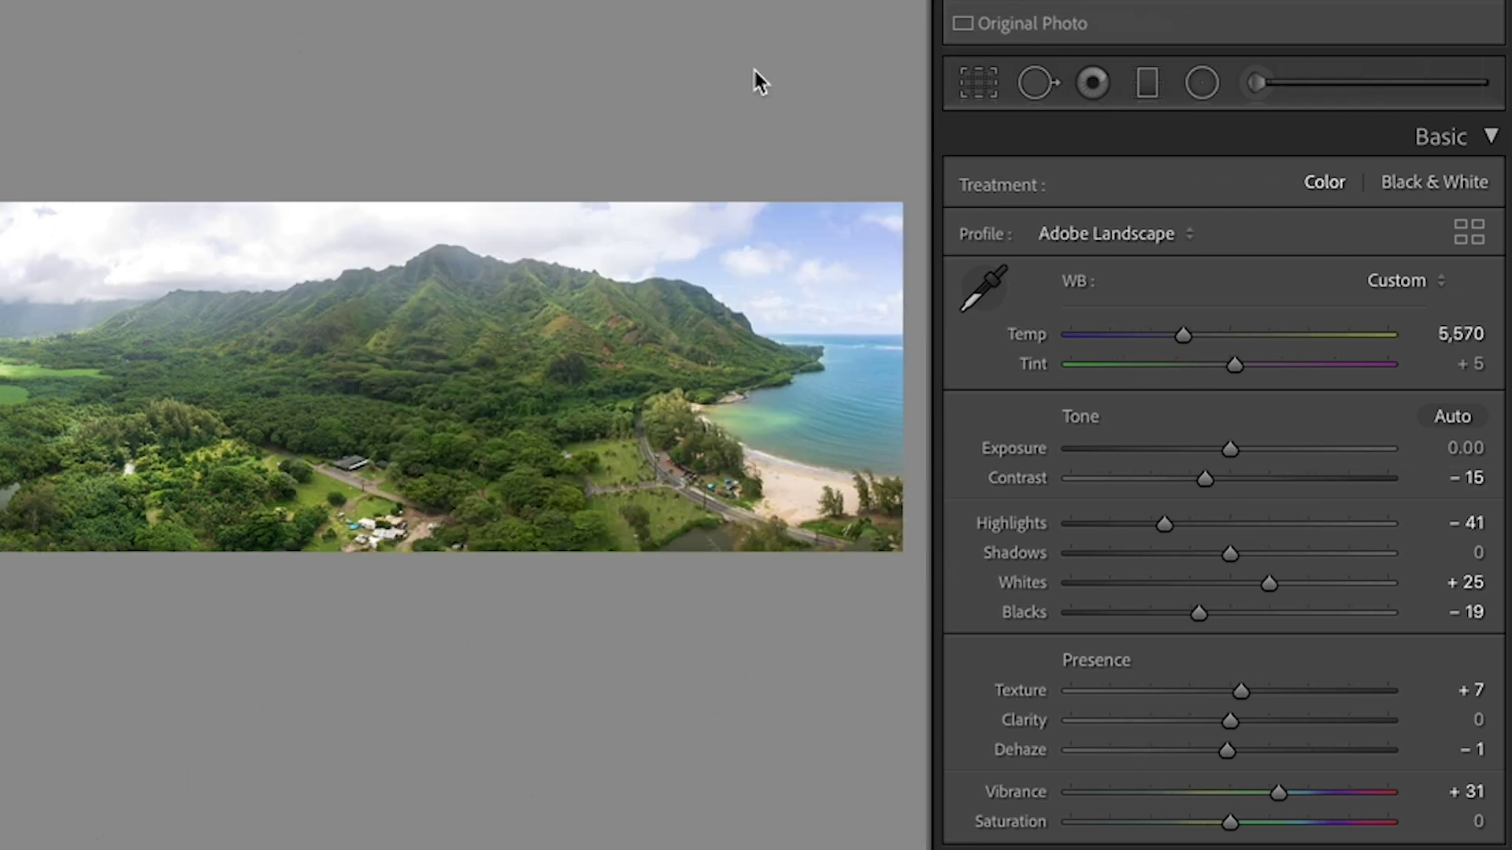